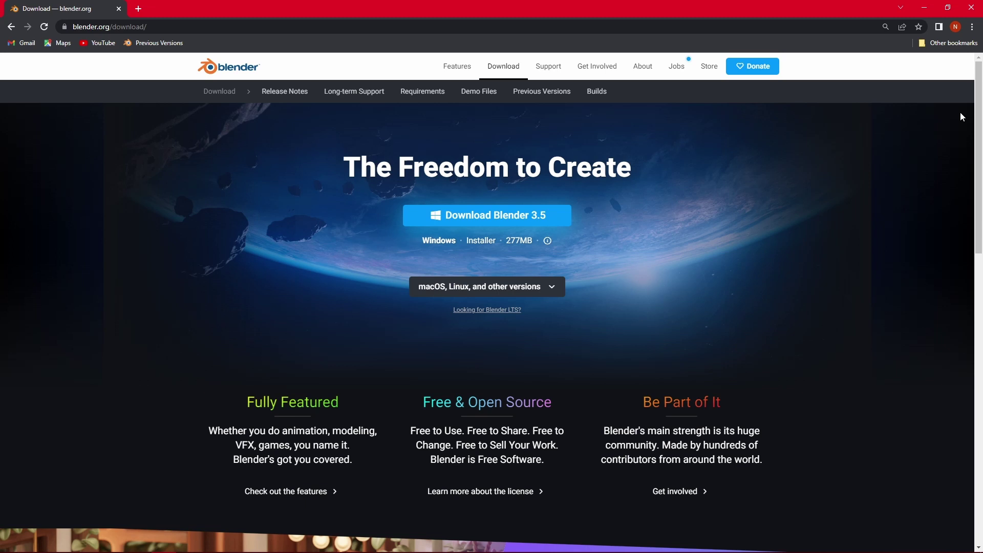
Step: Scroll the blender.org download page down toward the What's New section
scroll(961, 116, down, 4)
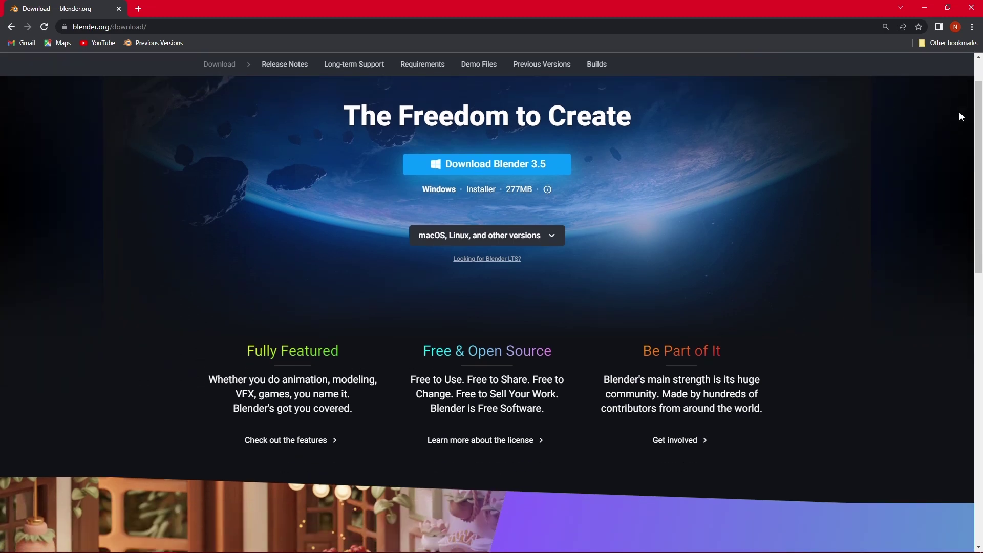
scroll(959, 113, down, 4)
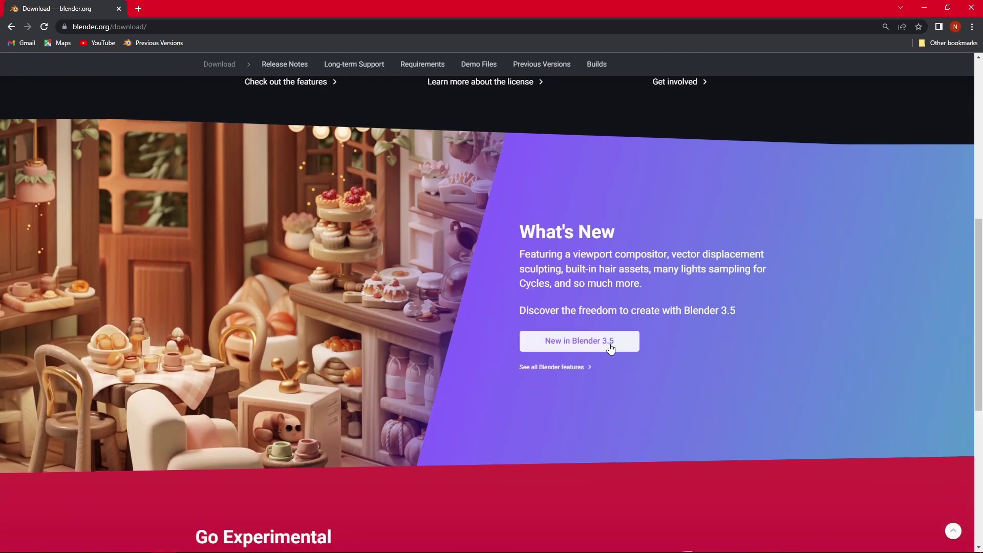
Step: Open the 'New in Blender 3.5' release notes and scroll into the hair features
click(611, 348)
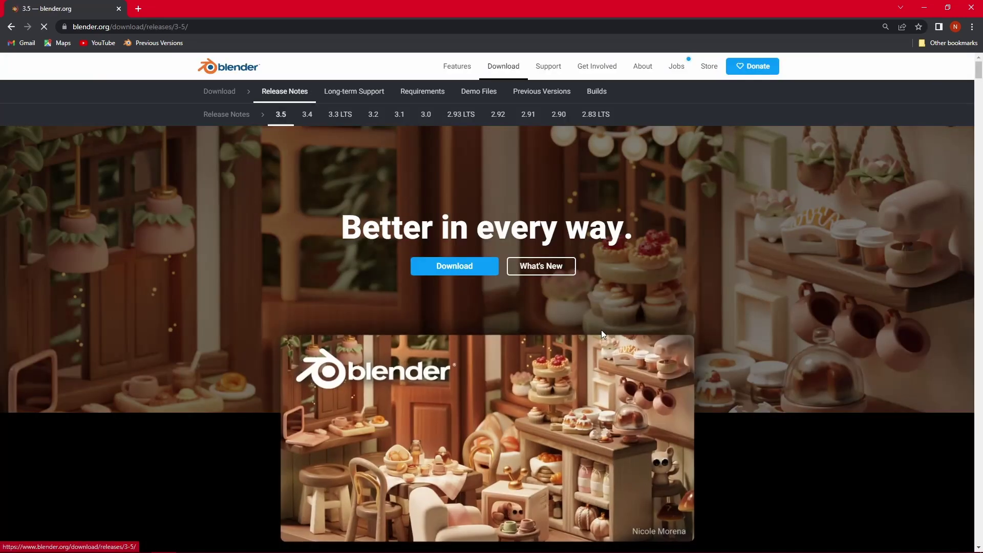
scroll(602, 327, down, 2)
scroll(602, 329, down, 10)
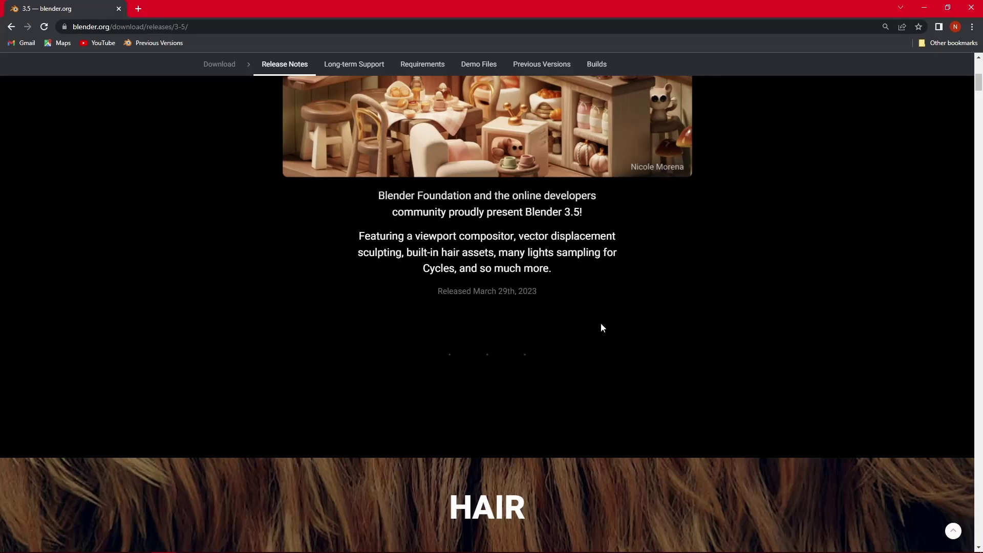
scroll(602, 324, down, 1)
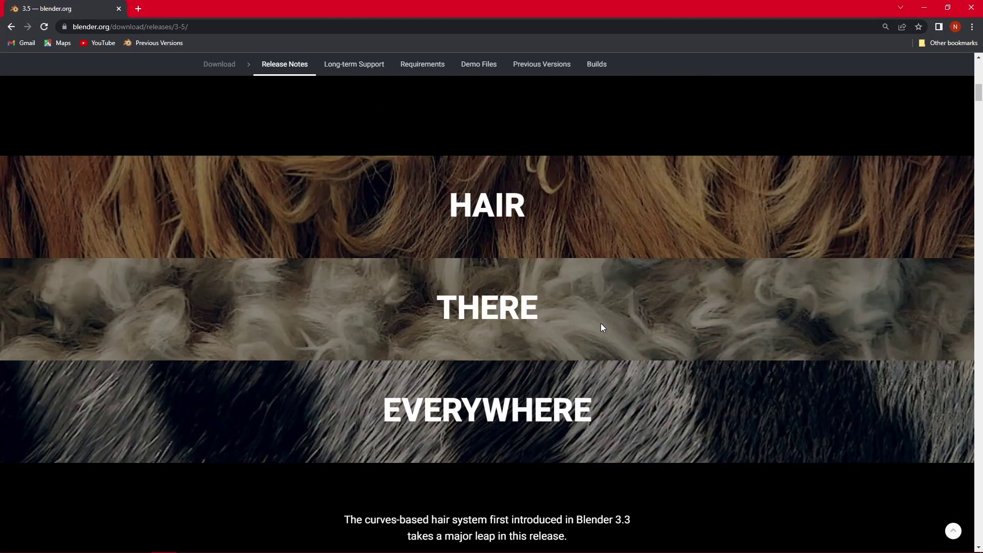
scroll(600, 324, down, 9)
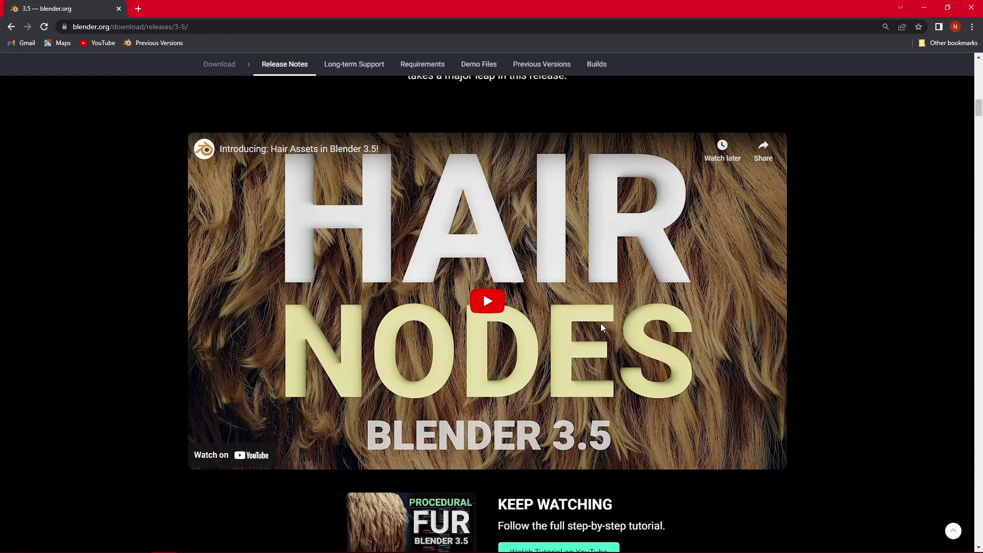
scroll(601, 328, down, 1)
scroll(601, 326, down, 13)
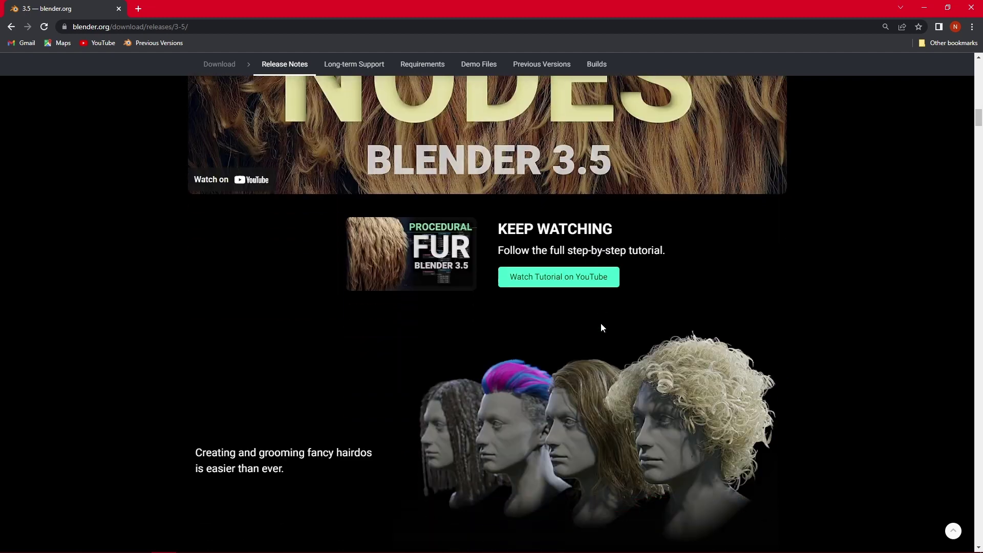
scroll(601, 327, down, 5)
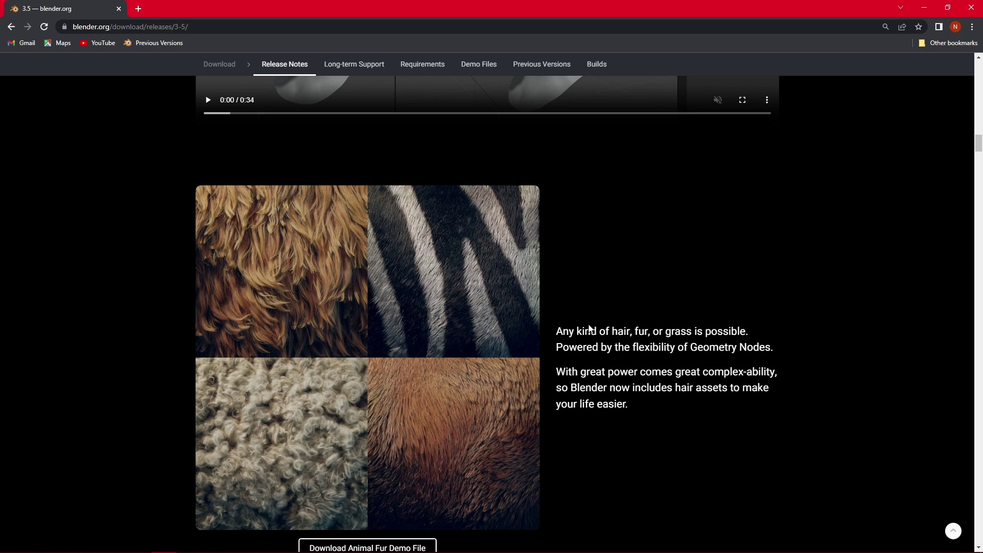
Step: Keep scrolling past the hair node sections to Sculpt Vector Displacement Maps
scroll(589, 327, down, 10)
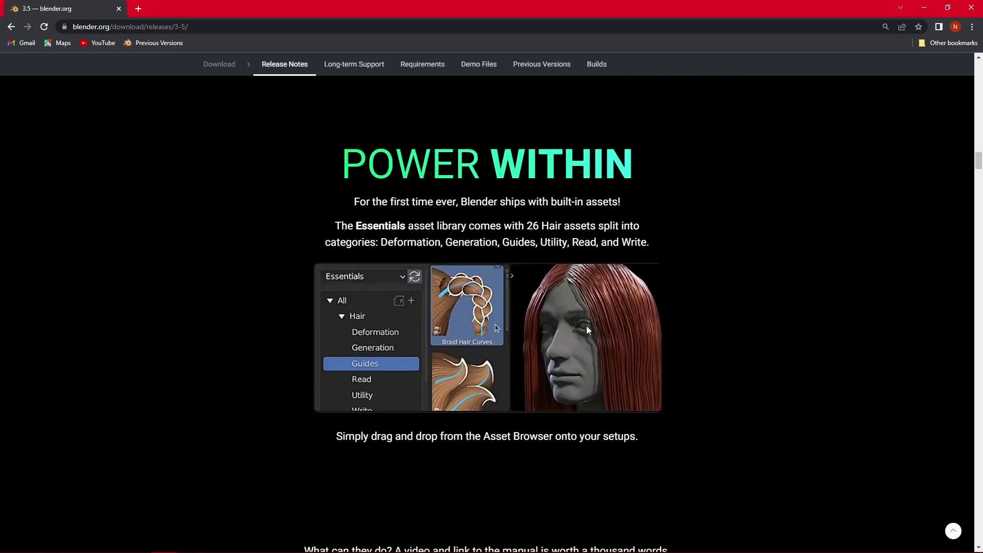
scroll(586, 330, down, 5)
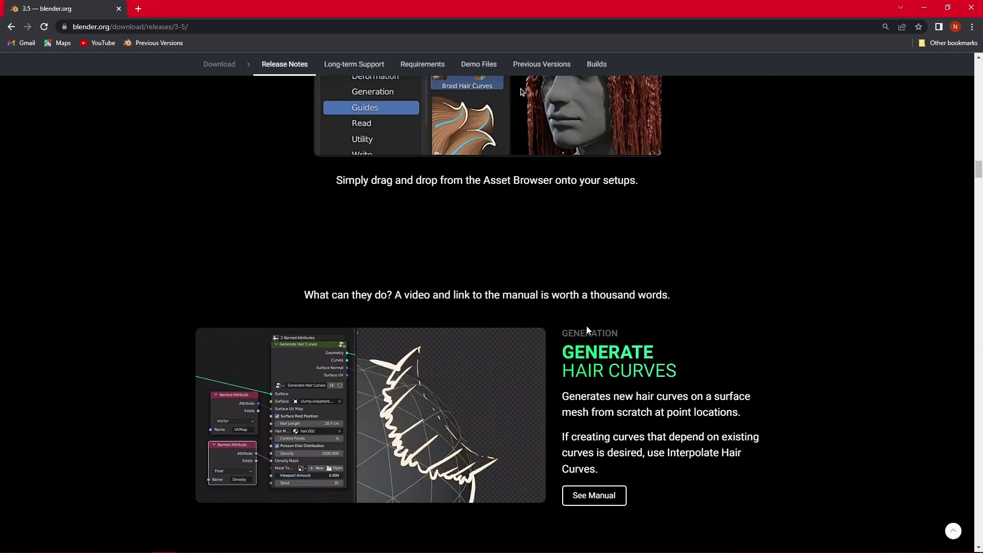
scroll(587, 328, down, 13)
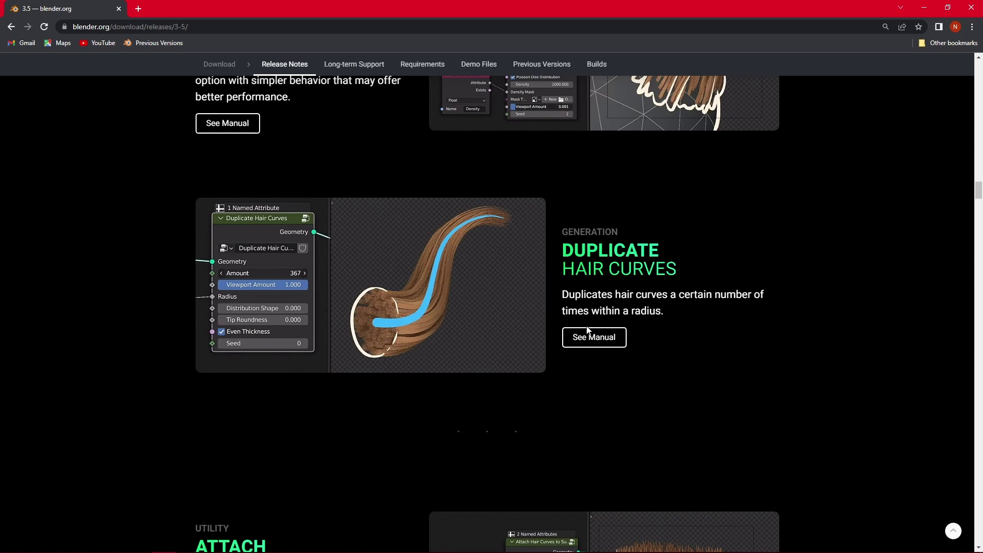
scroll(587, 328, down, 3)
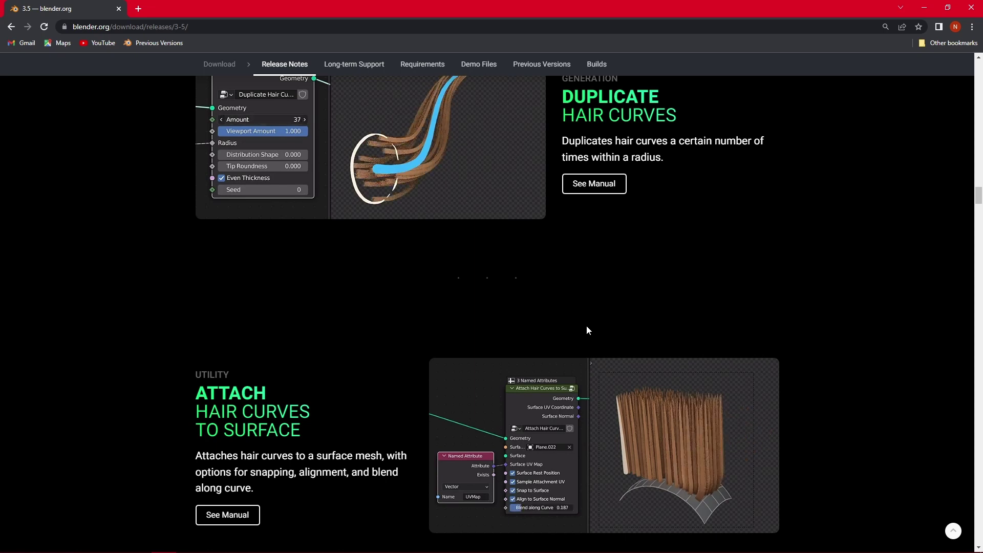
scroll(587, 326, down, 3)
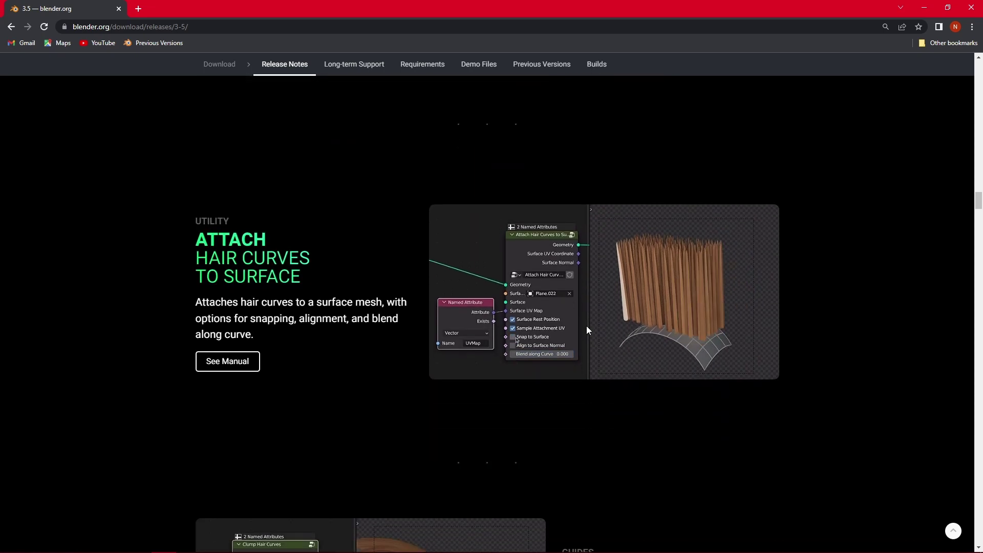
scroll(586, 326, down, 6)
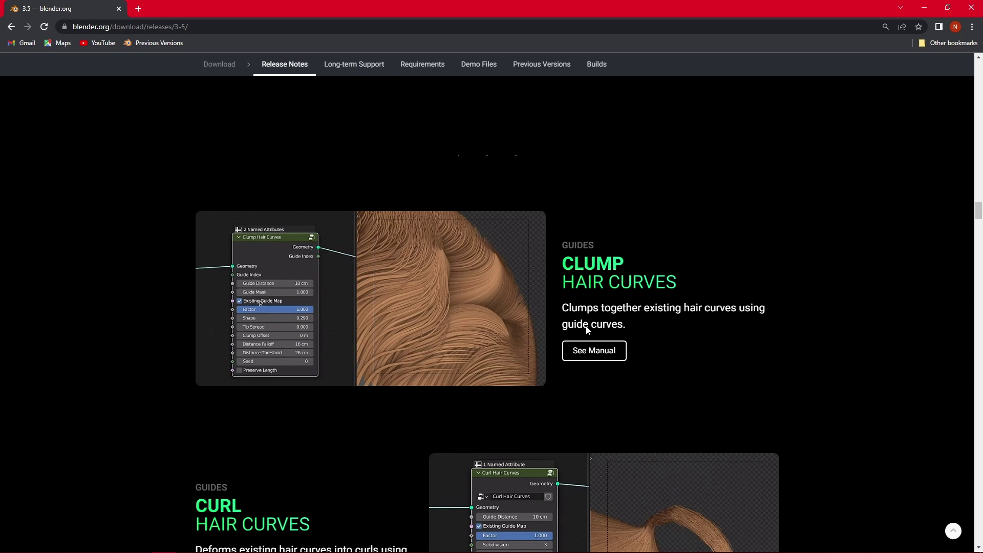
scroll(587, 329, down, 1)
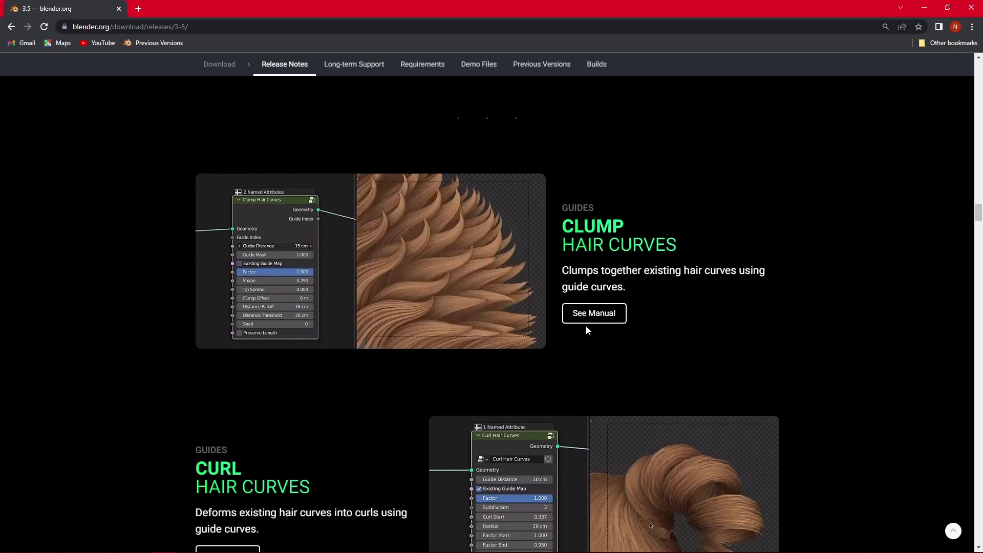
scroll(587, 329, down, 3)
scroll(587, 329, down, 2)
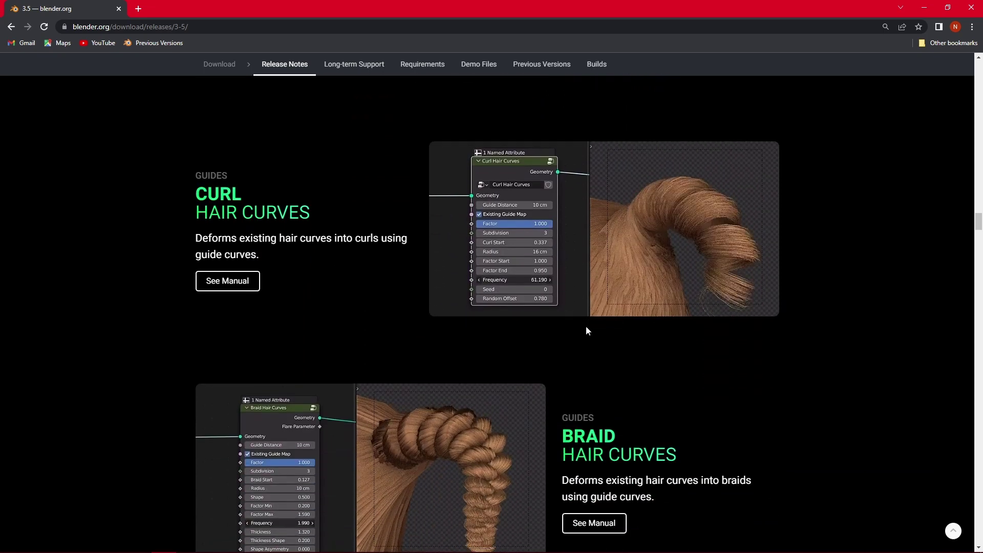
scroll(587, 330, down, 12)
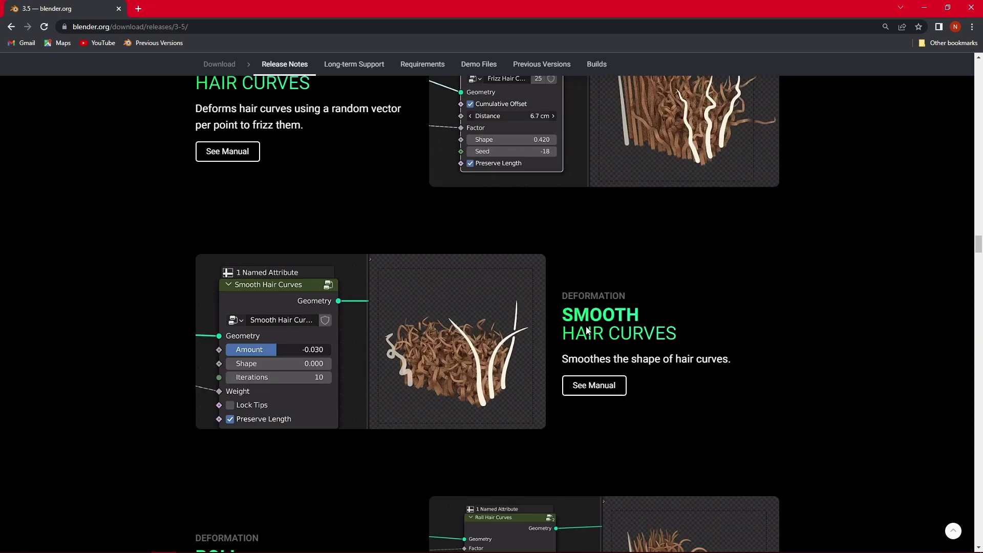
scroll(587, 331, down, 4)
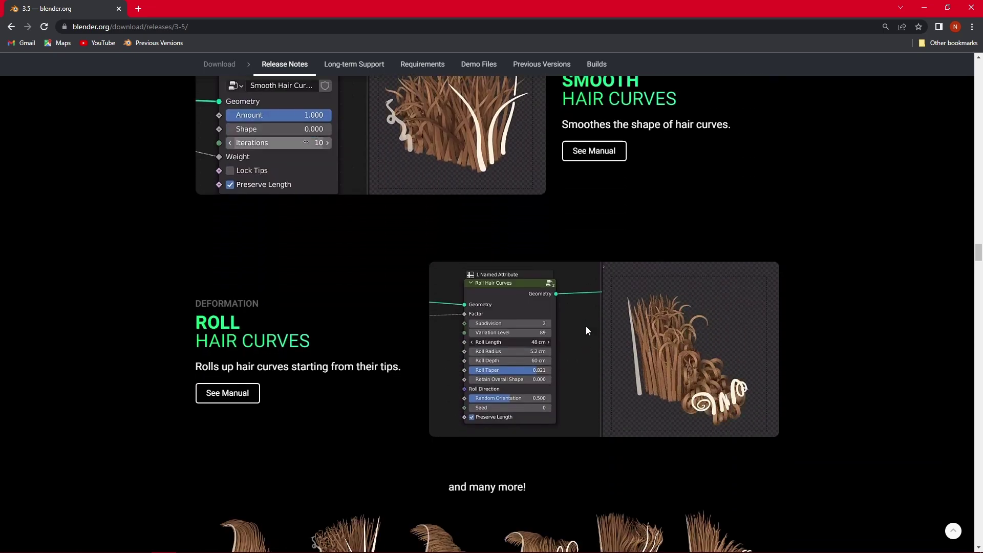
scroll(587, 330, down, 10)
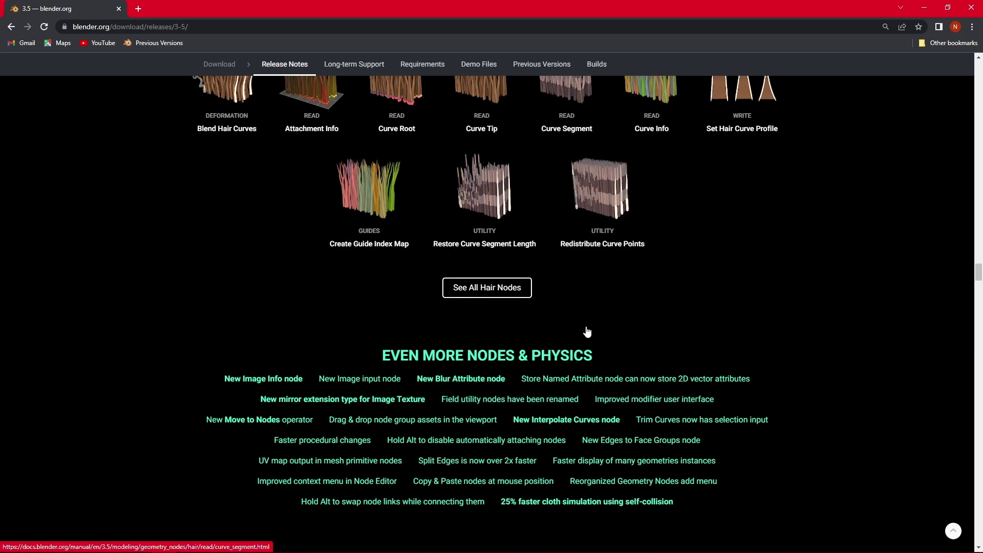
scroll(587, 330, down, 10)
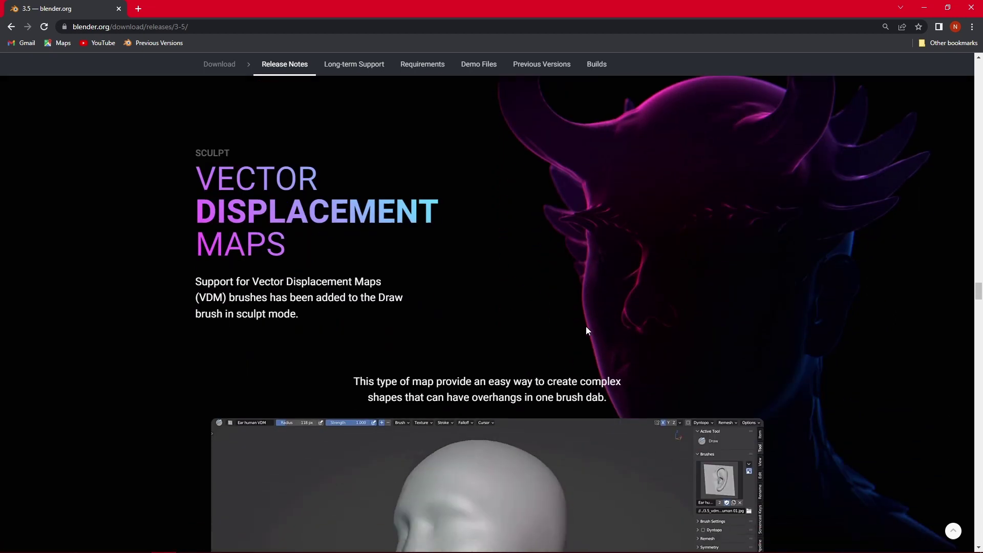
Step: Scroll through the VDM section and demo video down to the Download Demo File button
scroll(585, 330, down, 2)
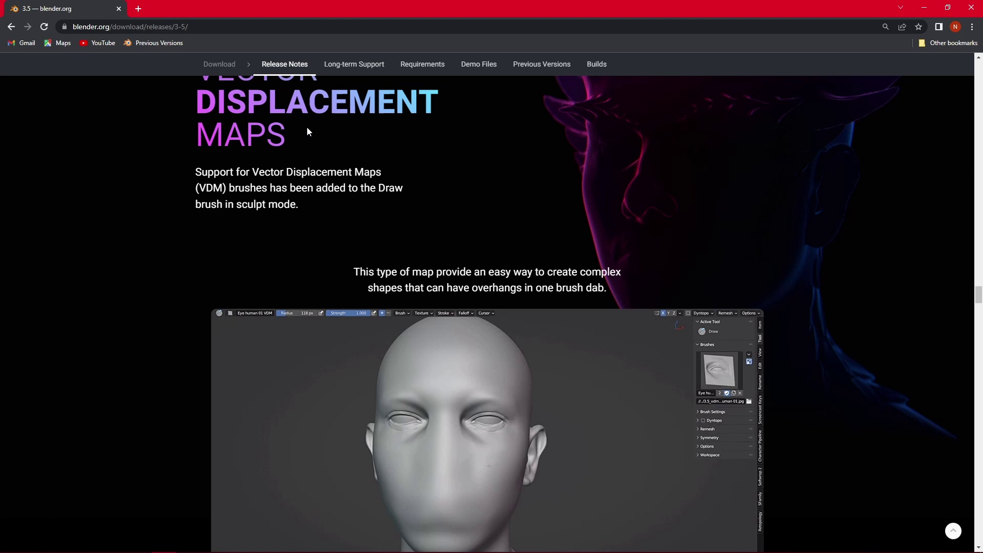
scroll(307, 128, up, 4)
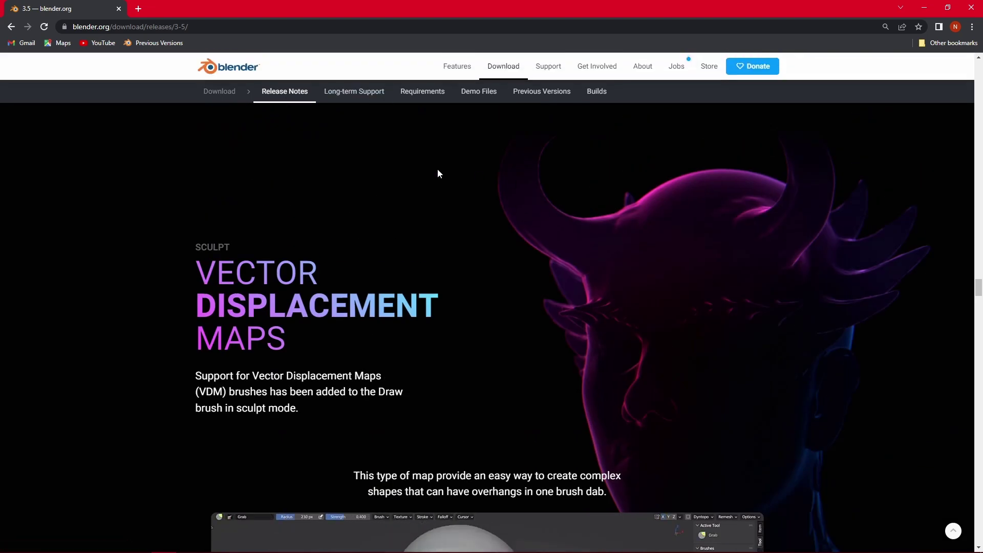
scroll(438, 261, down, 1)
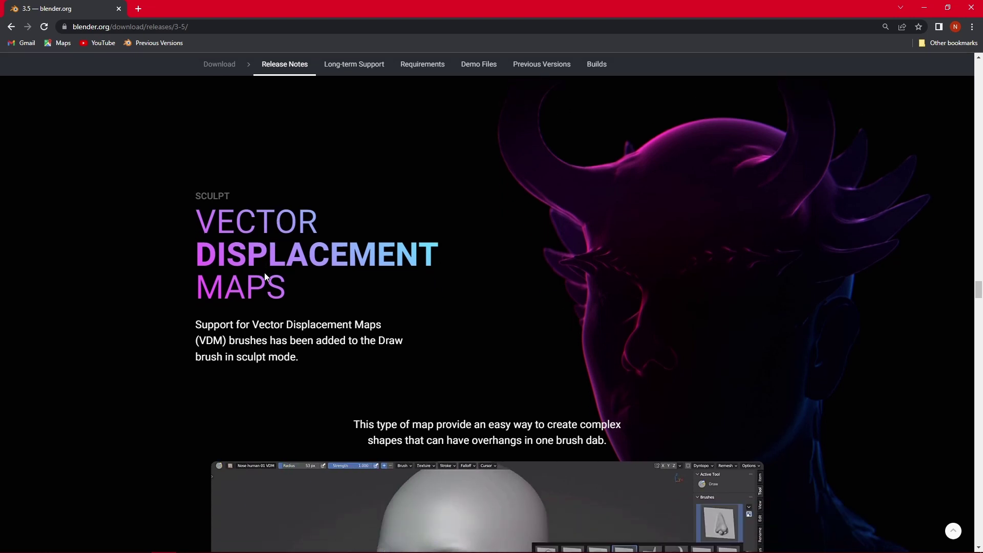
scroll(271, 259, down, 6)
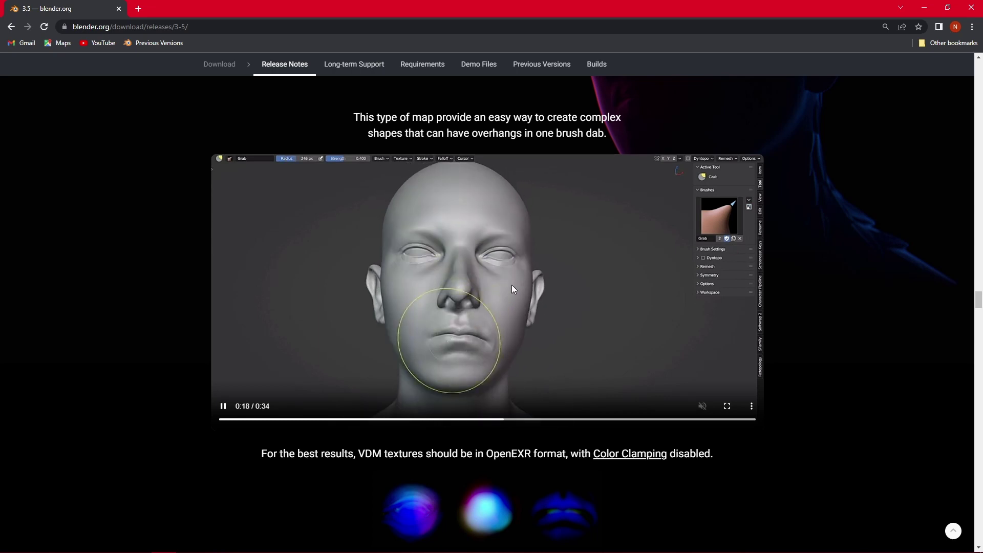
scroll(511, 285, down, 4)
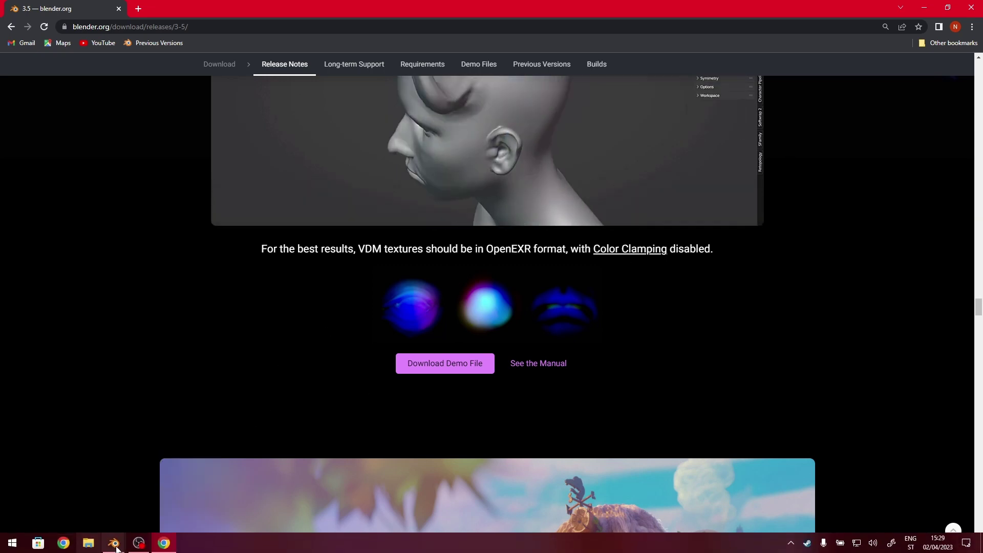
Step: Delete the default cube from the Blender scene
mouse_move(114, 544)
click(98, 501)
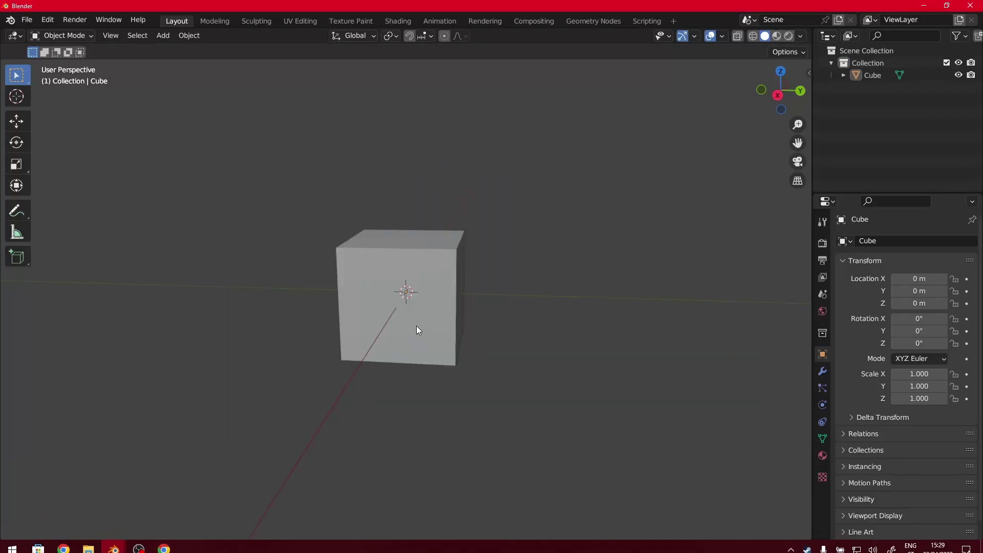
click(431, 287)
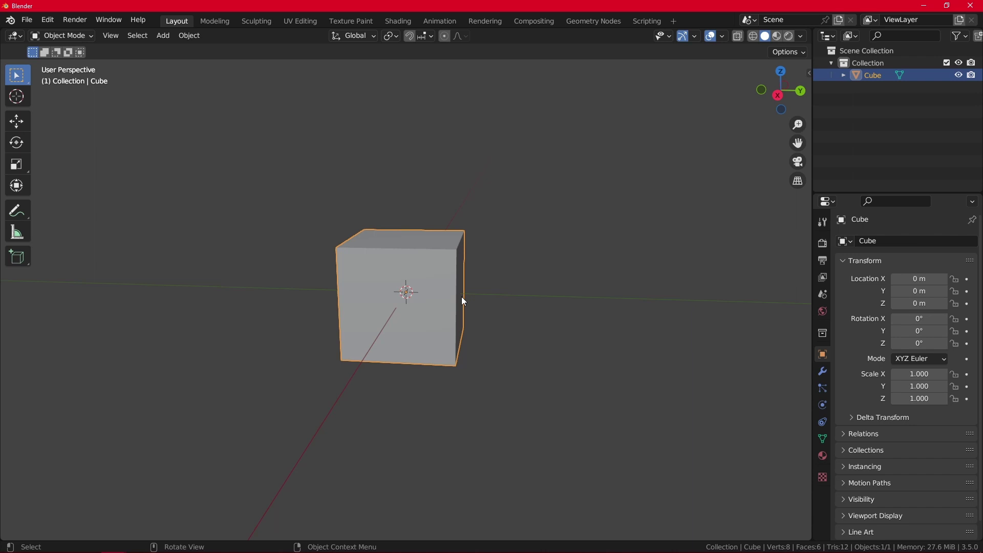
key(x)
click(399, 290)
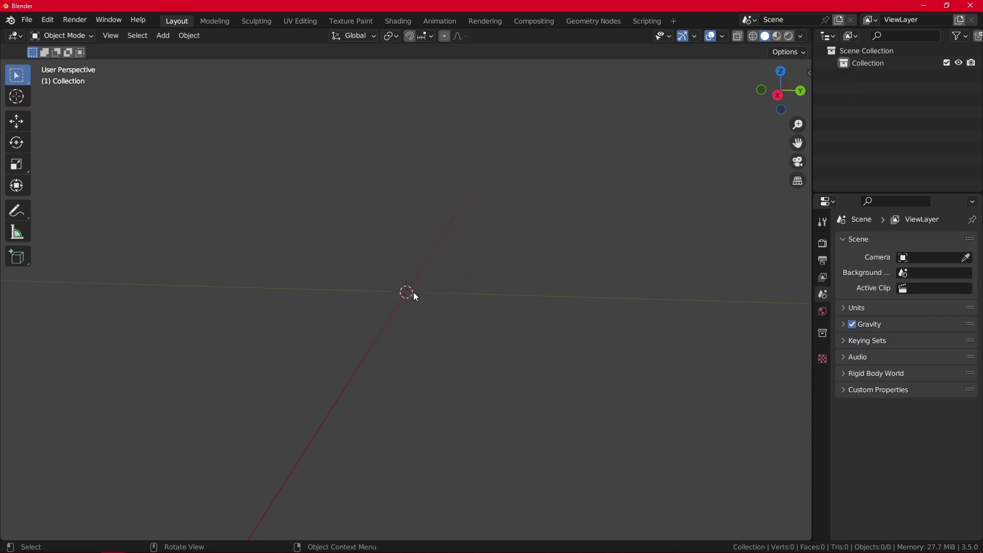
Step: Add a Grid mesh, view it from above, and enter Edit Mode
key(shift+a)
mouse_move(414, 294)
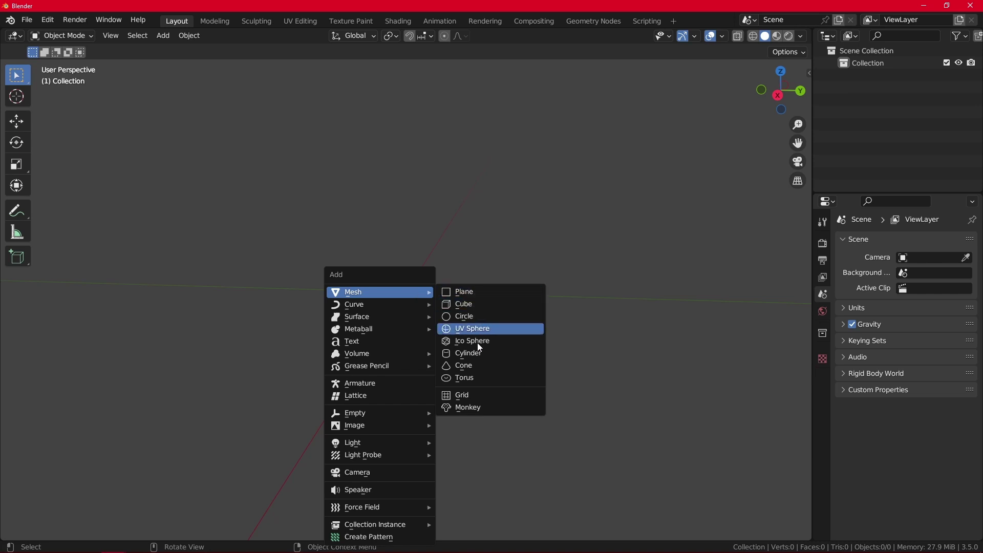
click(476, 397)
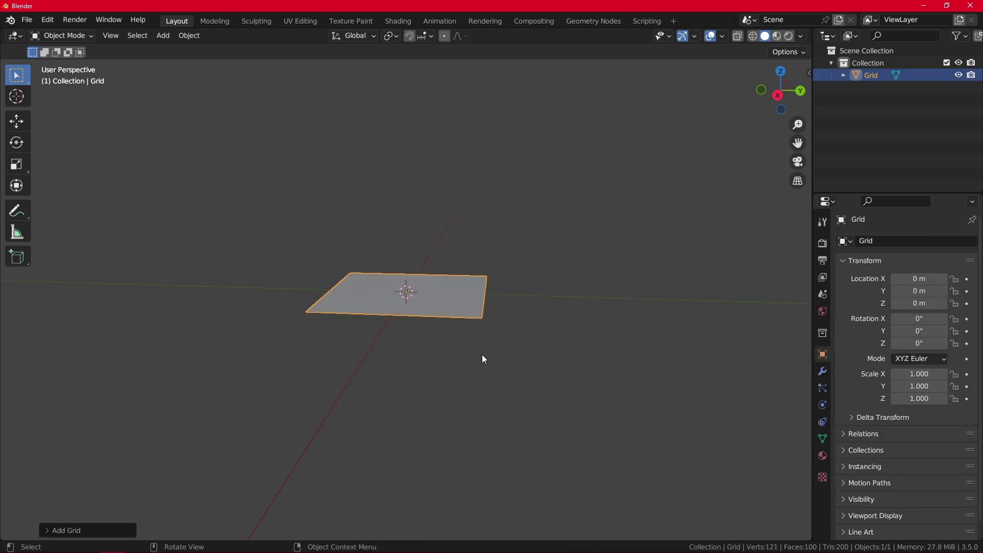
scroll(365, 322, up, 5)
scroll(407, 321, down, 3)
middle_drag(424, 287, 446, 328)
key(Tab)
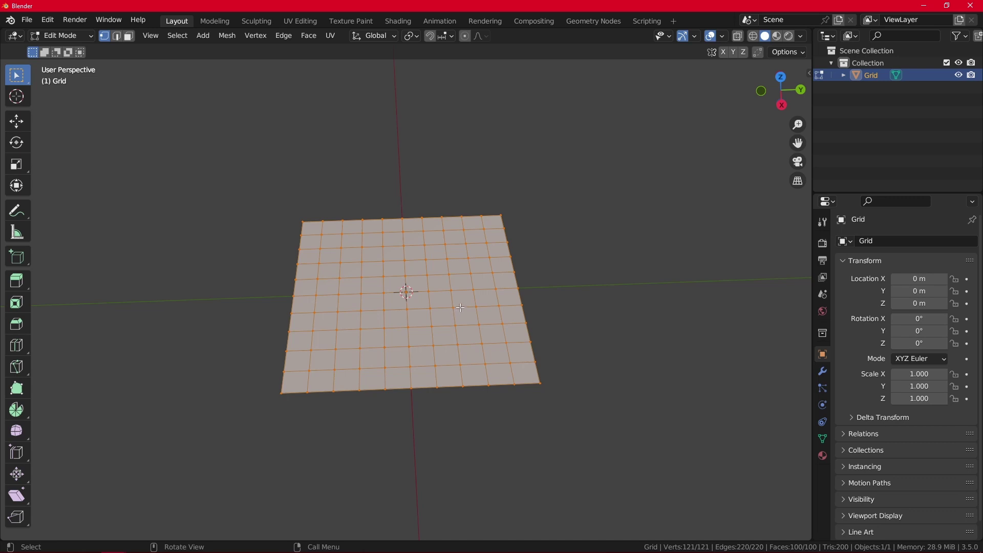
Step: Return to Object Mode and add a Multiresolution modifier to the grid
key(Tab)
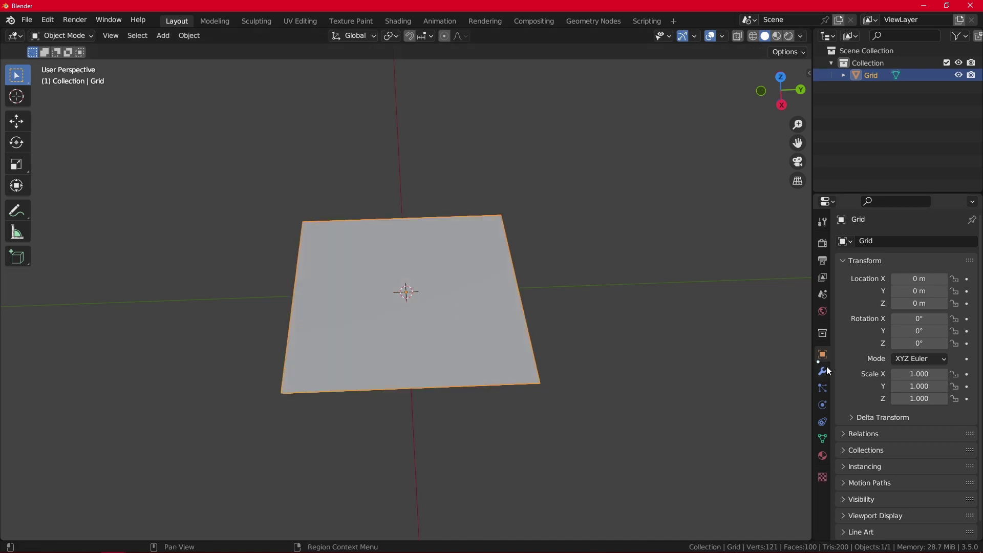
click(823, 371)
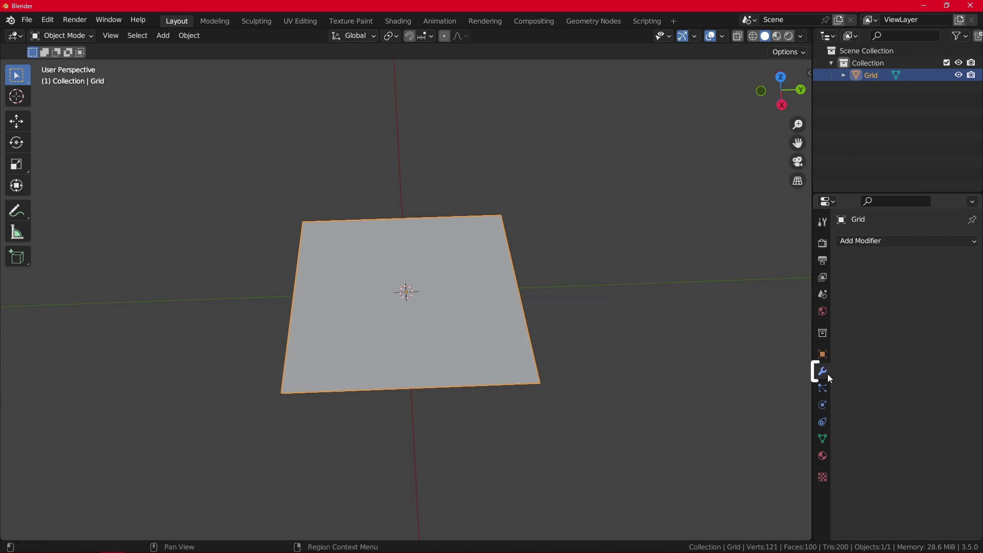
click(877, 241)
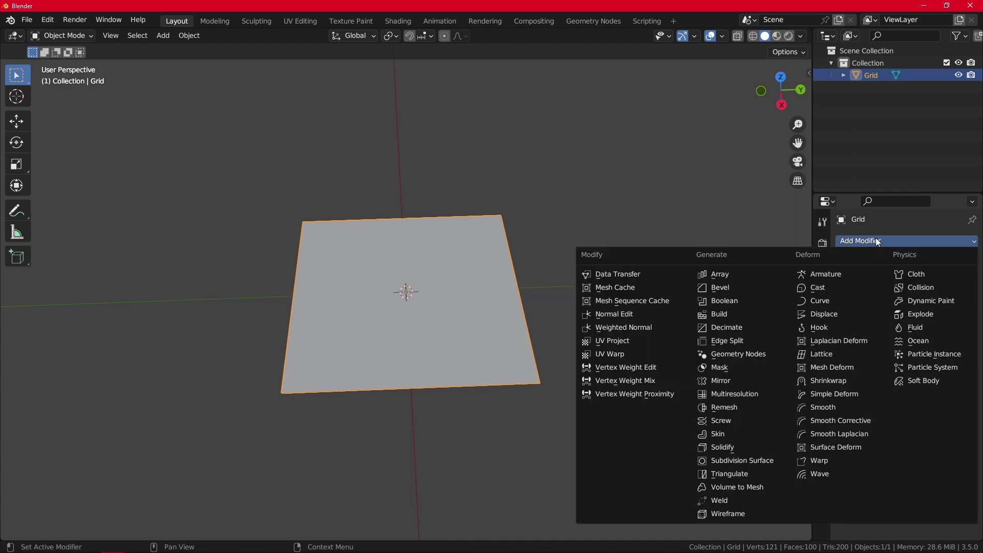
click(732, 395)
scroll(621, 309, up, 1)
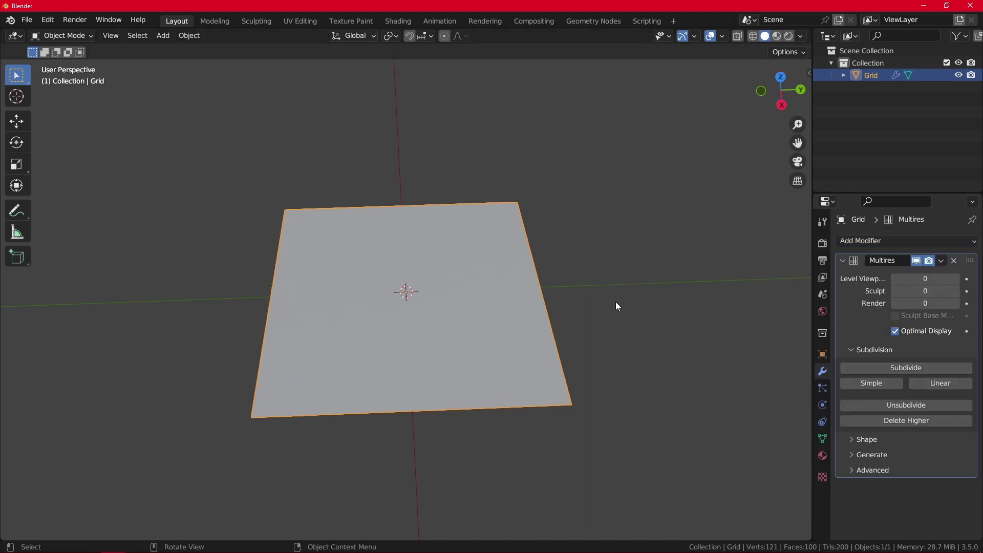
Step: Subdivide the Multires modifier to level 5 using Simple subdivision instead of smooth
click(913, 368)
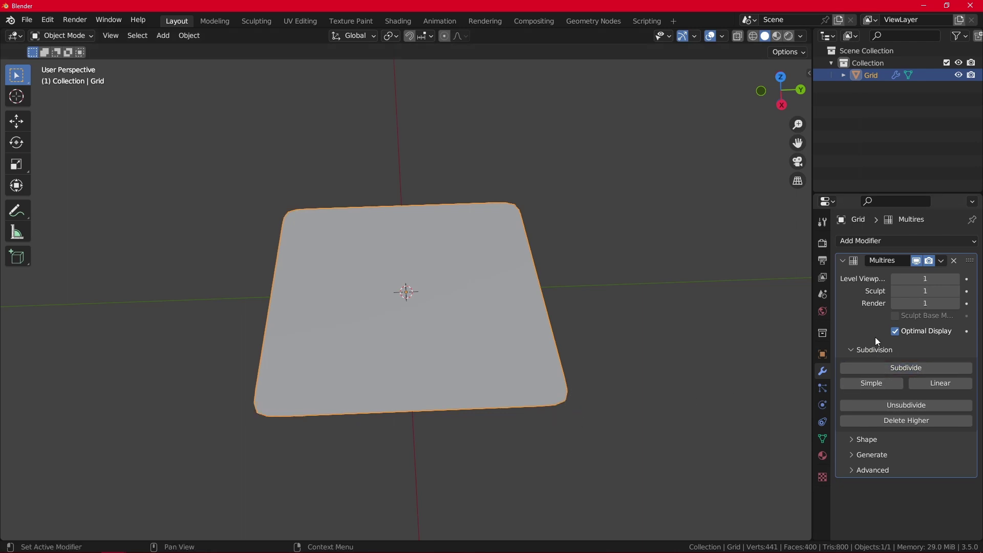
key(ctrl+z)
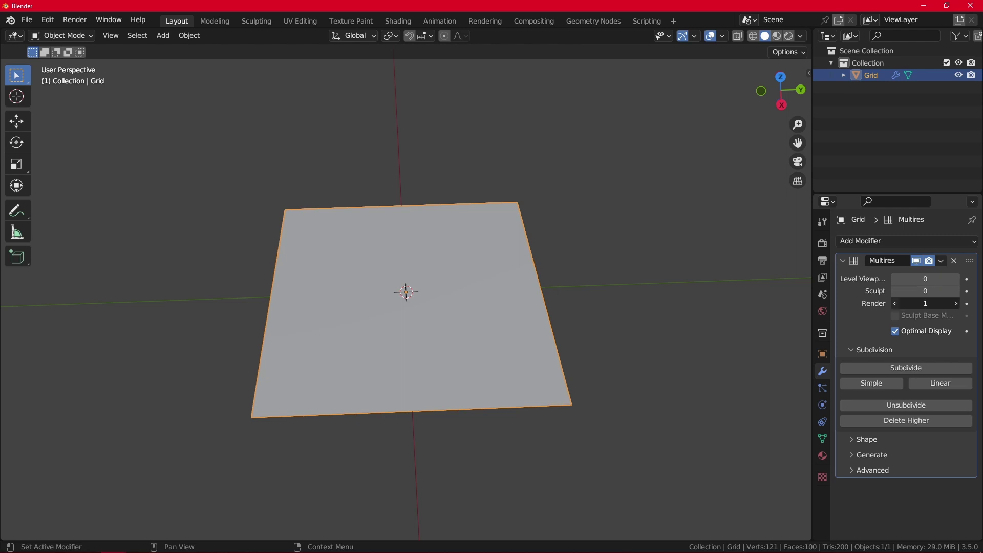
click(876, 386)
click(876, 386)
click(876, 386)
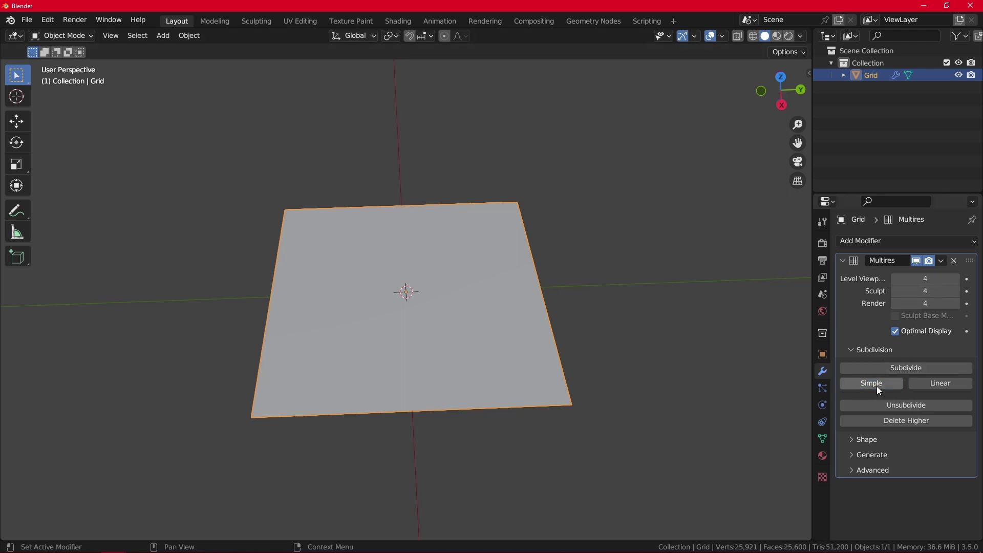
click(874, 384)
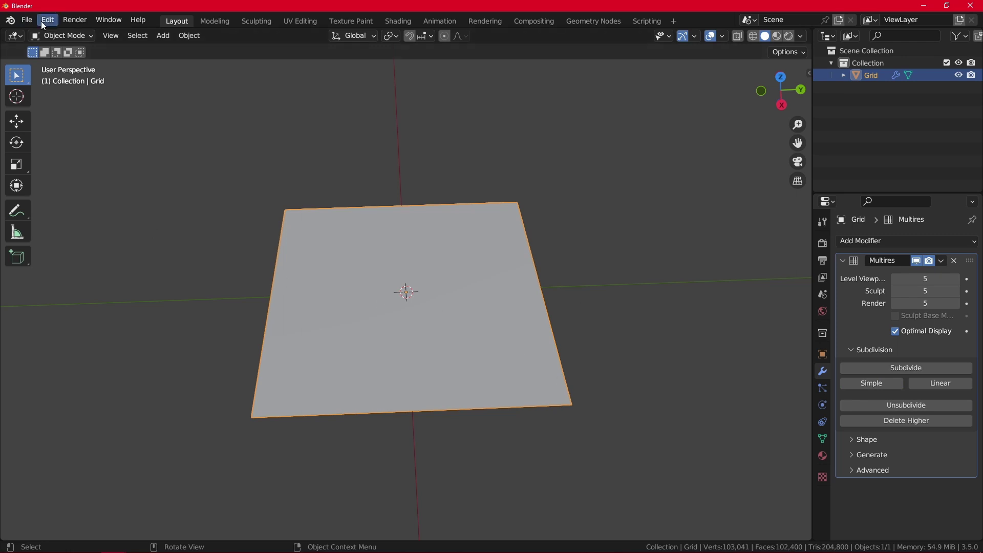
click(58, 35)
Step: Enter Sculpt Mode and enable Y-axis symmetry, viewing the grid nearly face-on
click(73, 77)
scroll(388, 252, up, 3)
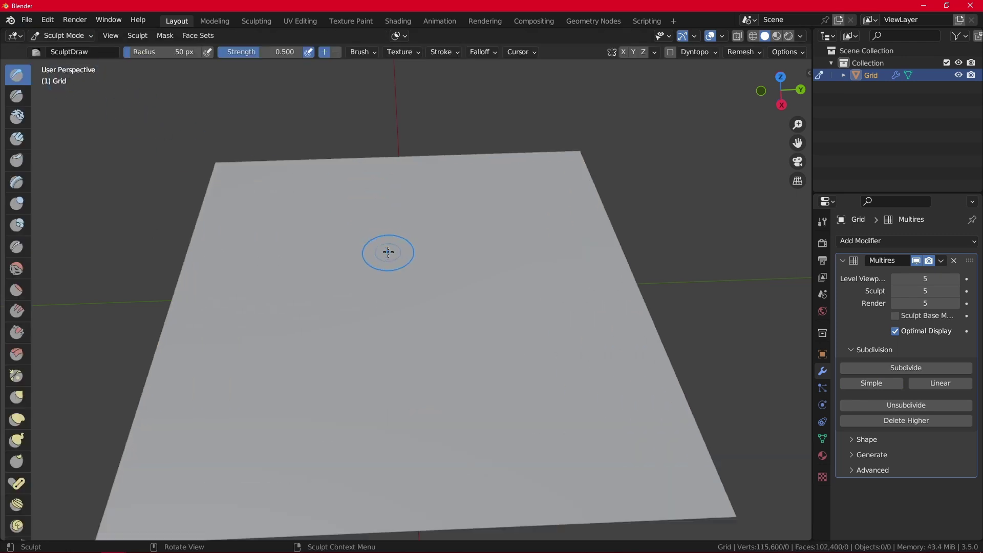
scroll(388, 252, down, 2)
mouse_move(375, 266)
middle_down()
mouse_move(337, 252)
mouse_move(38, 341)
middle_up()
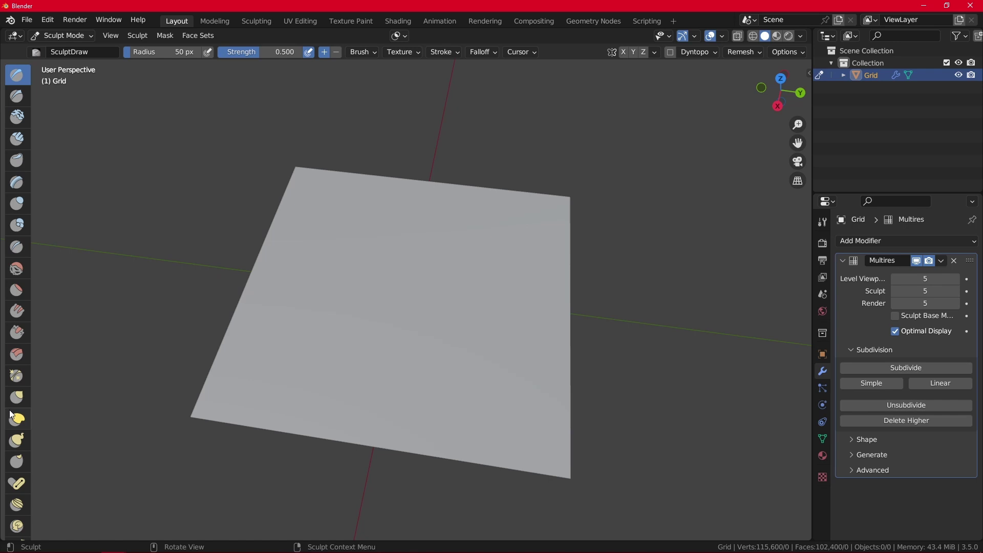
scroll(373, 274, up, 3)
mouse_move(373, 275)
middle_down()
mouse_move(386, 235)
mouse_move(588, 120)
middle_up()
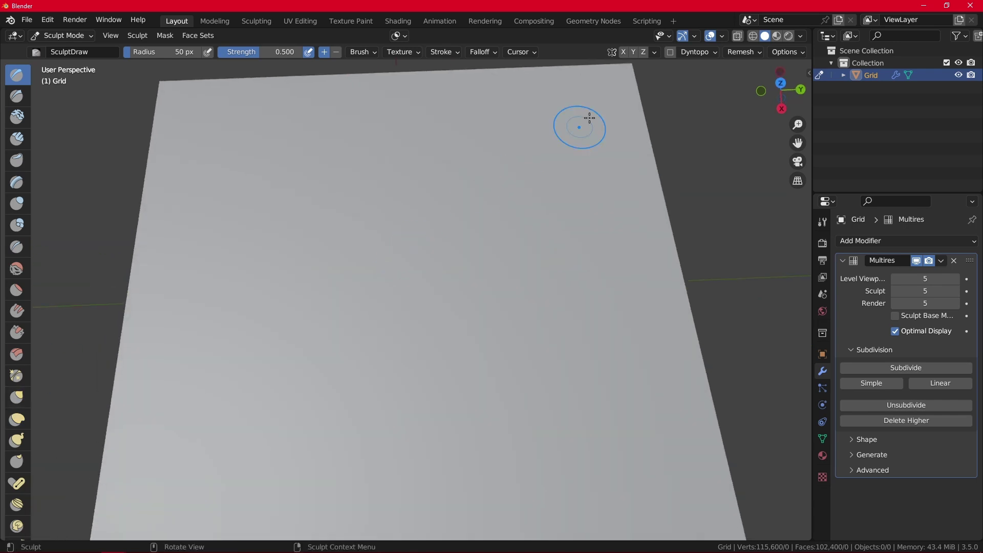
click(633, 52)
middle_drag(512, 154, 418, 233)
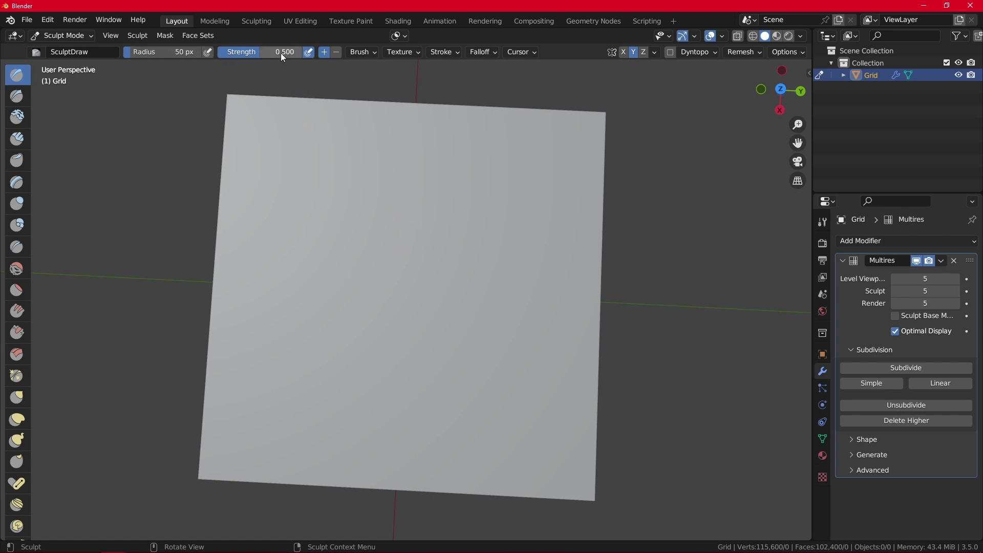
Step: Draw a raised arch with a 31 px Draw brush and fill it with Clay Strips
key(f)
mouse_move(414, 219)
mouse_down()
mouse_move(451, 290)
mouse_move(453, 375)
mouse_move(402, 330)
mouse_up()
scroll(406, 230, up, 1)
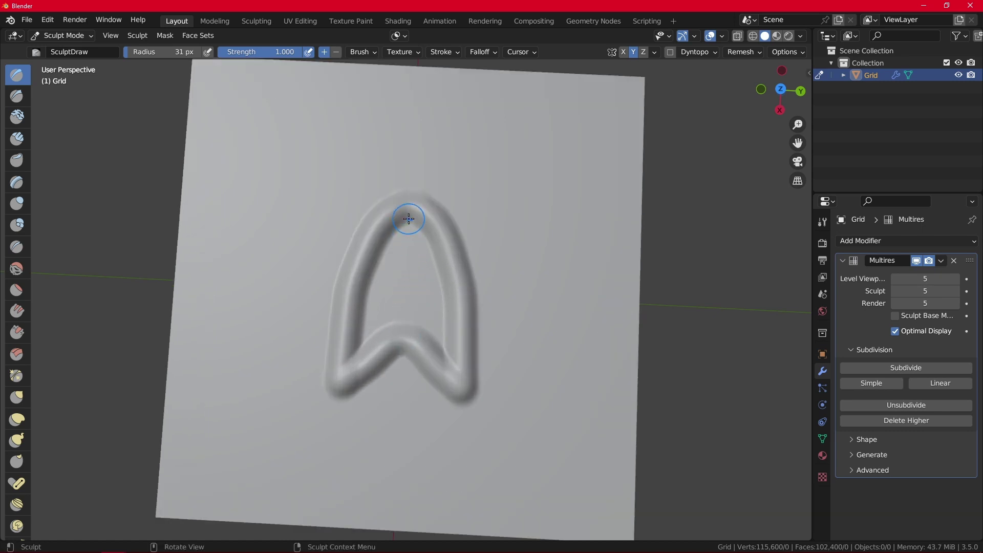
click(16, 138)
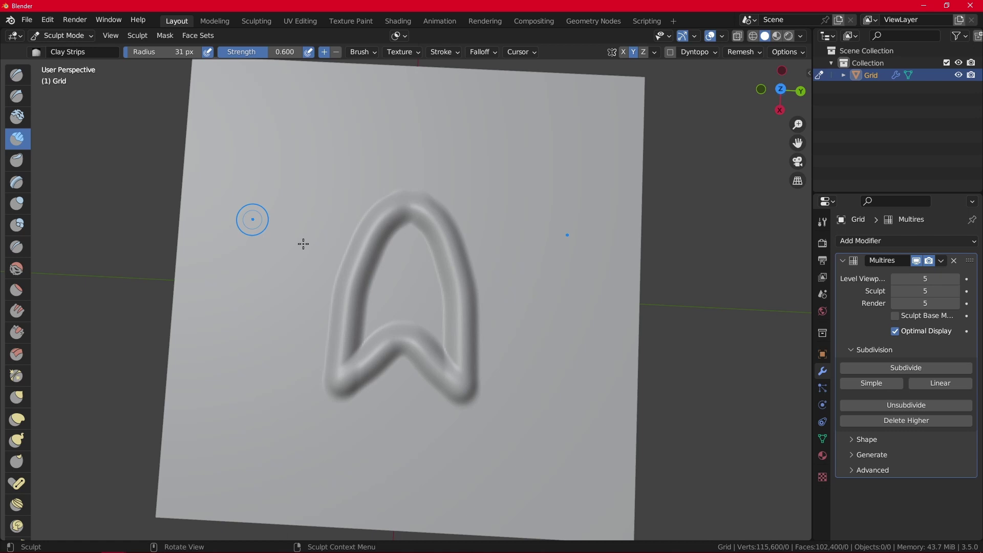
mouse_move(407, 238)
mouse_down()
mouse_move(437, 327)
mouse_move(402, 257)
mouse_move(413, 318)
mouse_move(419, 235)
mouse_move(458, 327)
mouse_move(410, 214)
mouse_move(446, 255)
mouse_move(441, 281)
mouse_move(416, 307)
mouse_move(462, 391)
mouse_move(416, 332)
mouse_move(432, 374)
mouse_up()
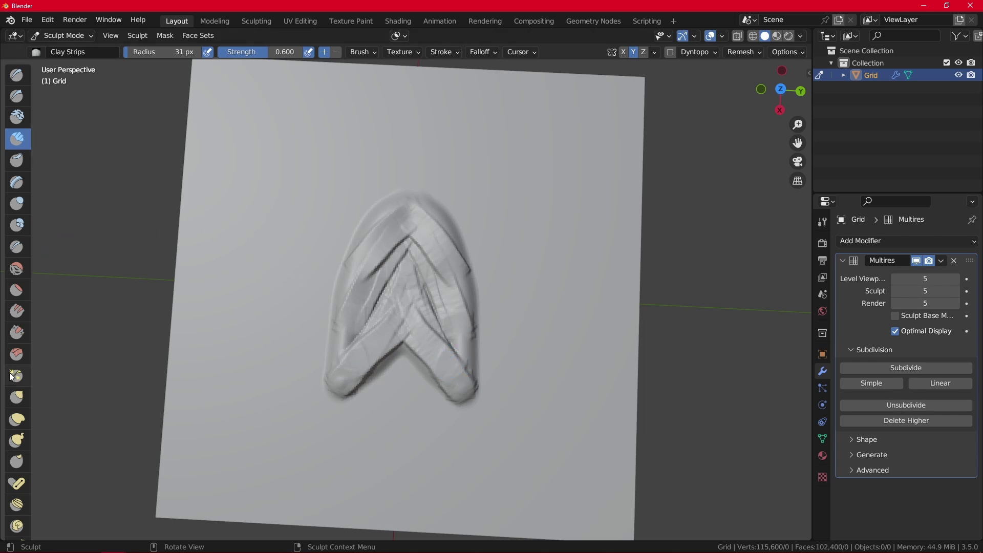
Step: Pull the shape up into a tall fold with an 84 px Elastic Deform brush
click(17, 419)
middle_drag(491, 240, 485, 219)
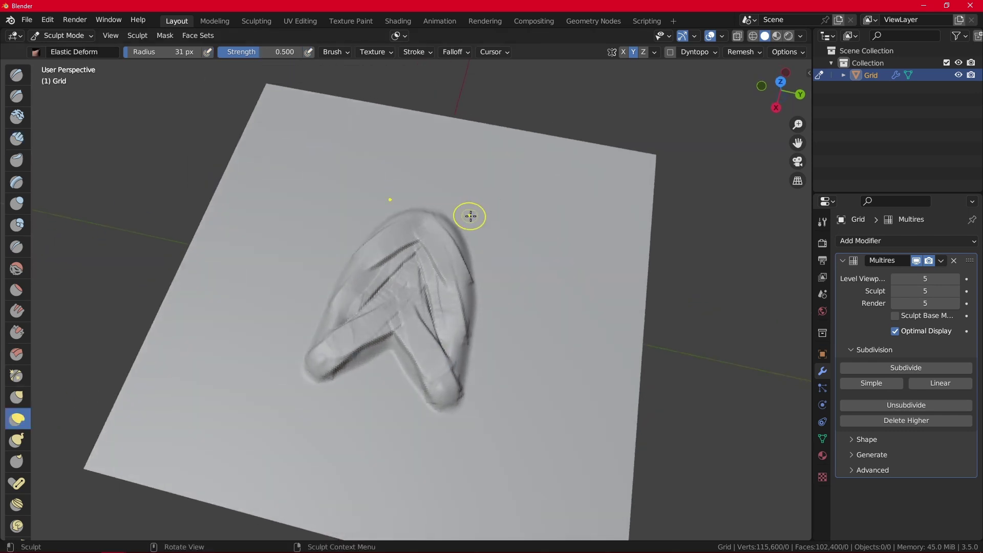
key(f)
click(504, 226)
mouse_move(505, 226)
middle_down()
mouse_move(446, 217)
mouse_move(471, 268)
middle_up()
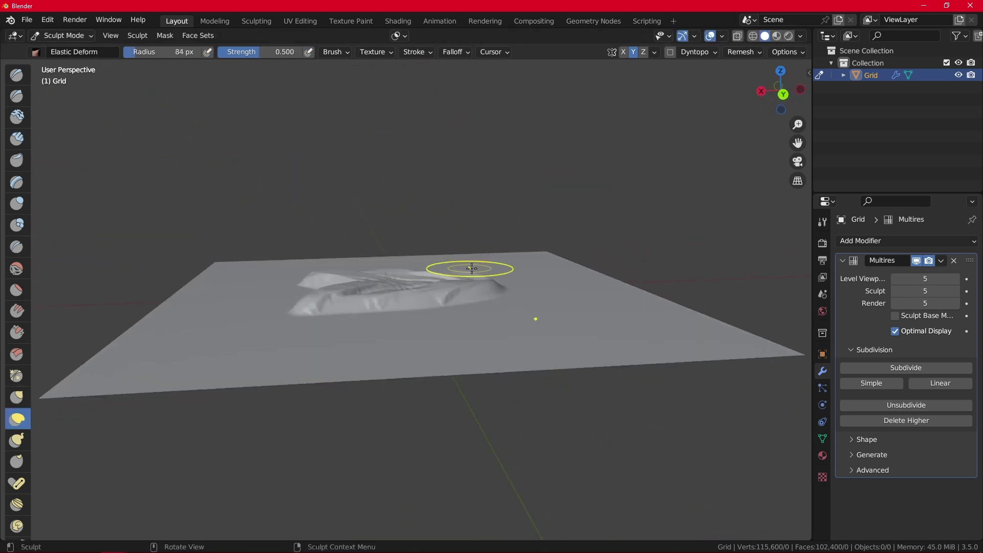
drag(476, 276, 494, 174)
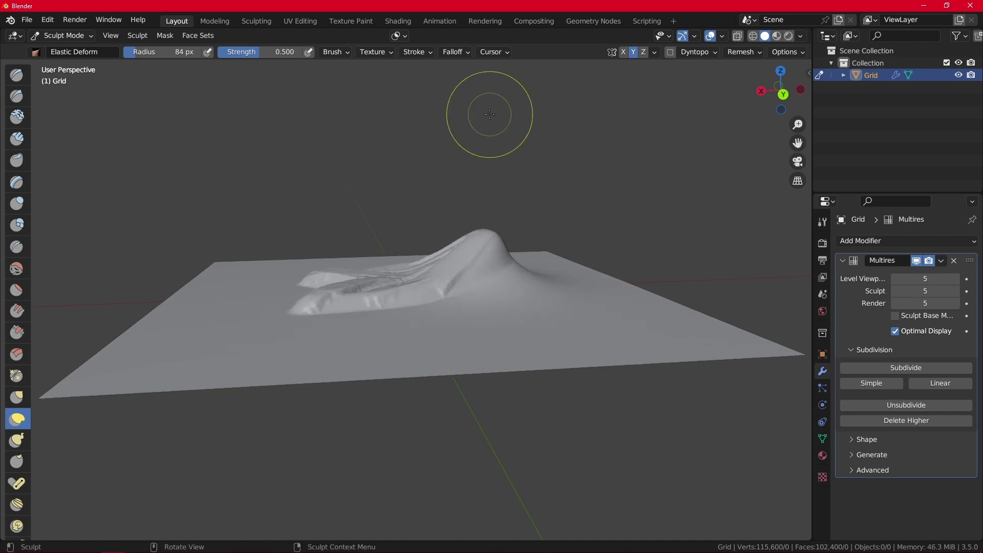
Step: Lift the lower fold and reshape it with further Elastic Deform strokes
mouse_move(489, 115)
middle_down()
mouse_move(425, 245)
mouse_move(447, 279)
mouse_move(348, 269)
mouse_move(277, 244)
middle_up()
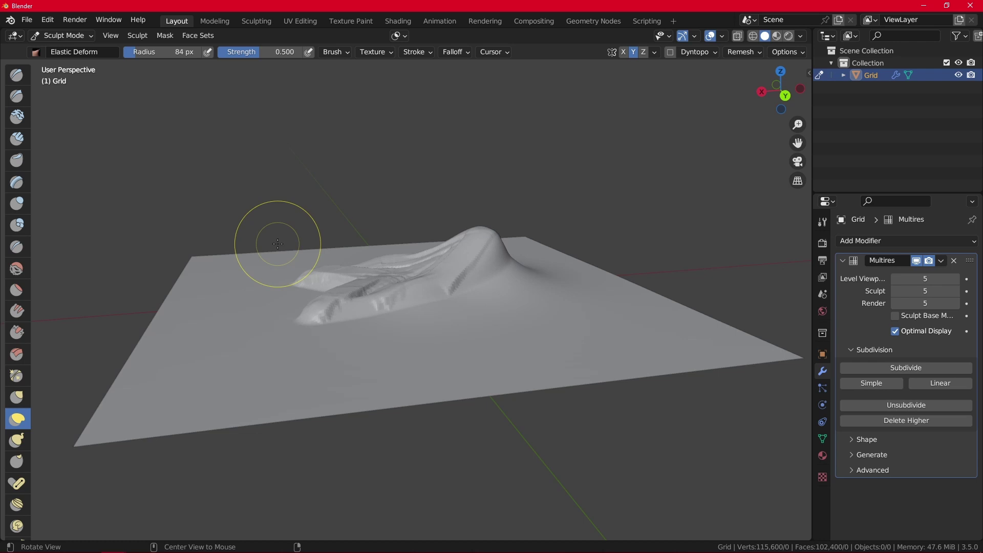
drag(345, 307, 307, 253)
mouse_move(307, 253)
middle_down()
mouse_move(492, 268)
mouse_move(406, 270)
mouse_move(368, 245)
mouse_move(395, 318)
middle_up()
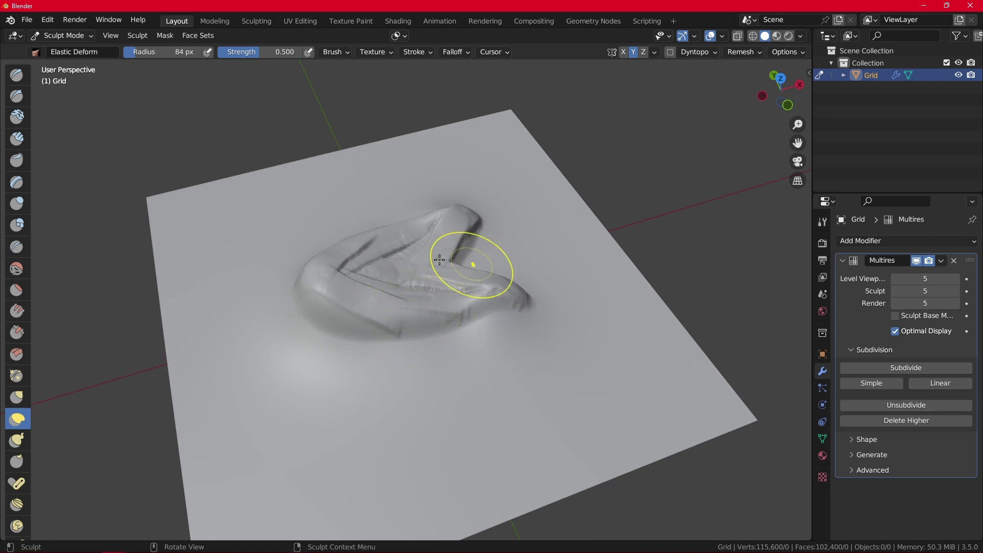
mouse_move(439, 260)
mouse_down()
mouse_move(431, 279)
mouse_move(375, 208)
mouse_move(417, 263)
mouse_move(401, 292)
mouse_move(402, 258)
mouse_up()
key(ctrl+z)
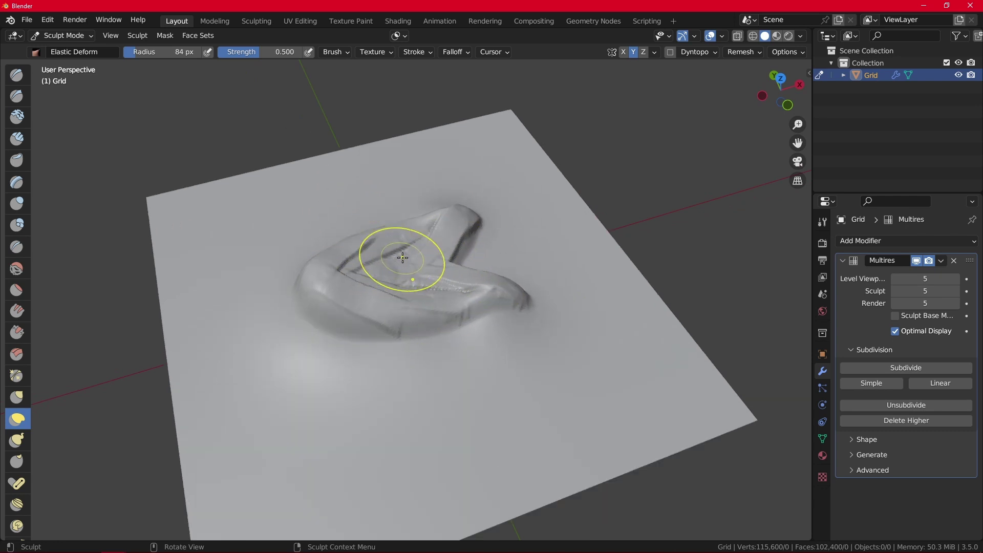
middle_drag(610, 300, 564, 291)
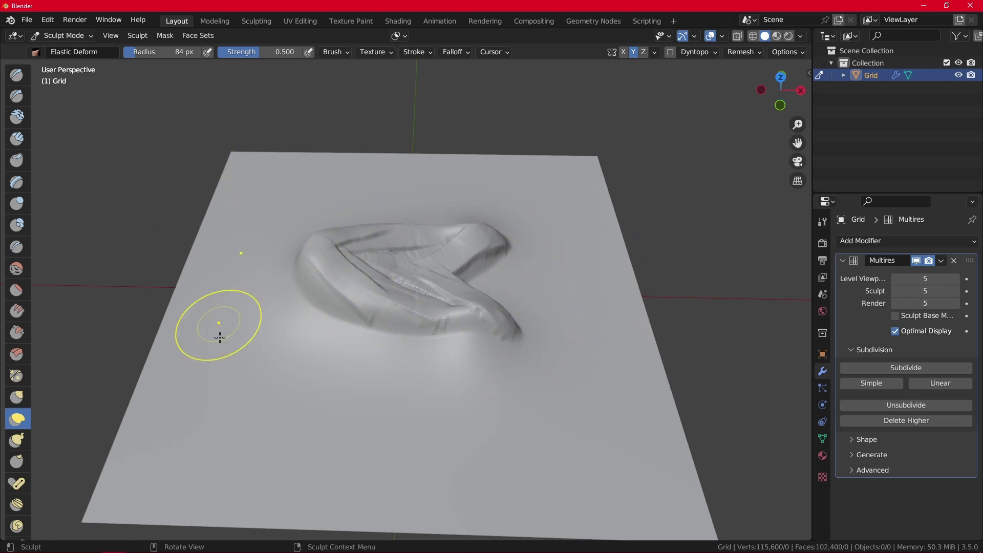
Step: Bring up the Blender 3.5 release notes VDM section in Chrome
mouse_move(119, 547)
mouse_move(164, 543)
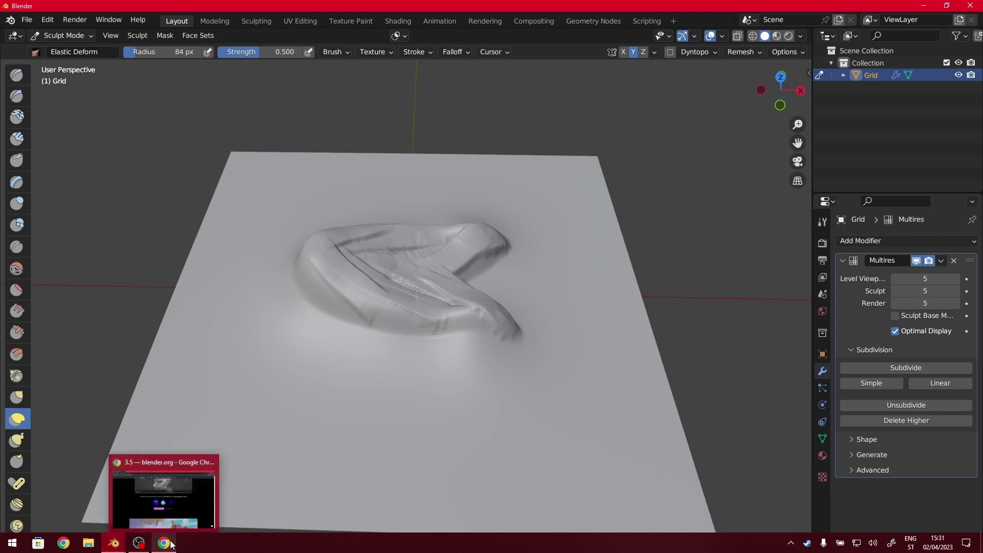
click(164, 494)
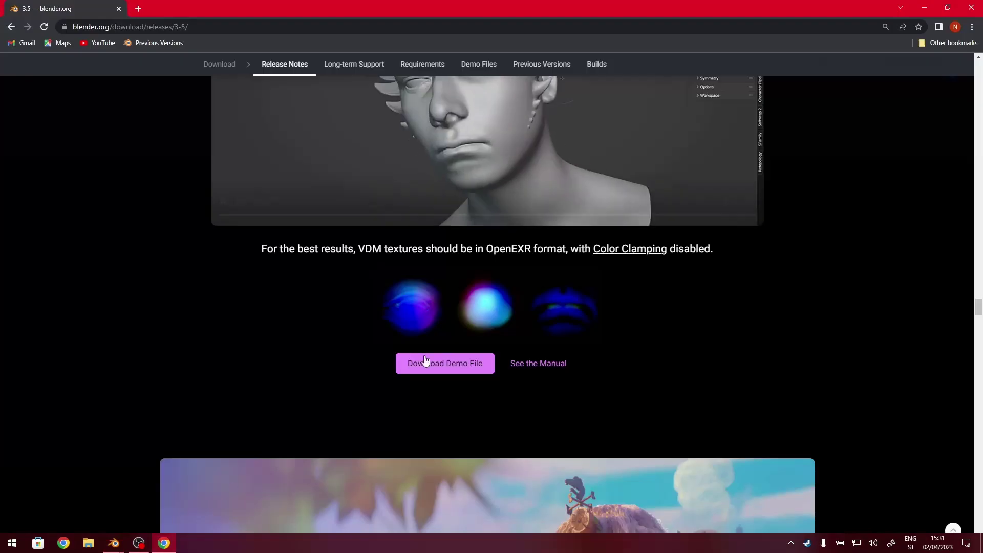
click(88, 543)
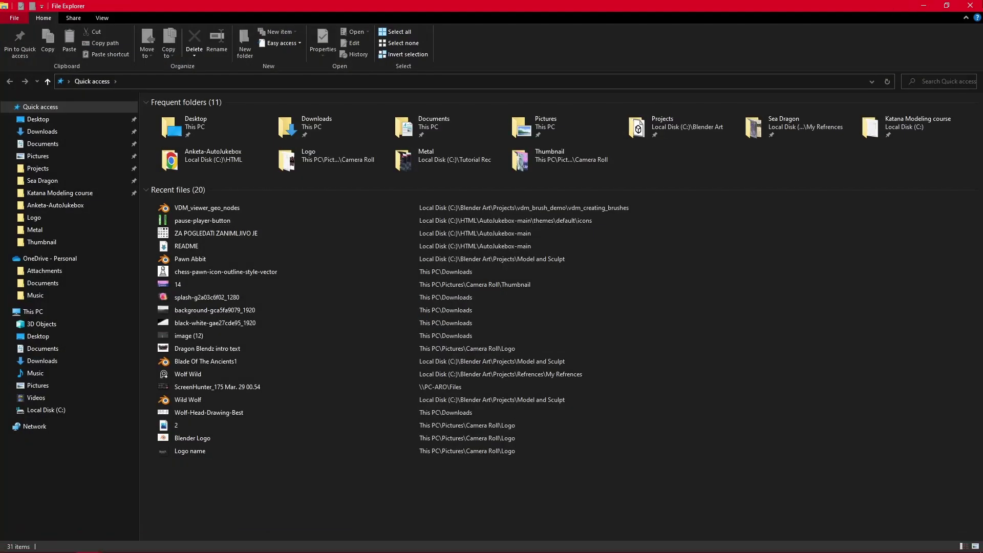
click(163, 543)
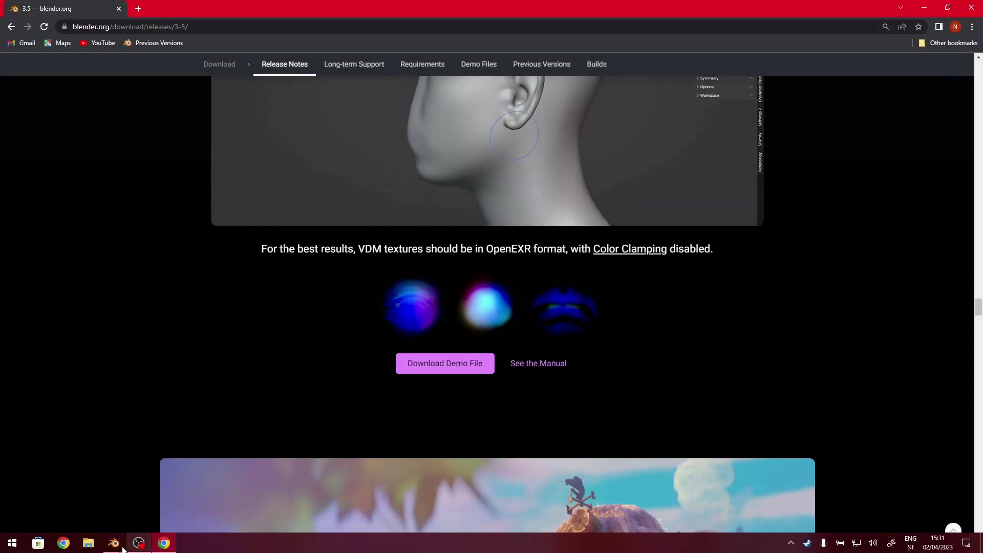
Step: Back in Blender, start File > Append and bring its file browser forward
mouse_move(113, 543)
click(90, 517)
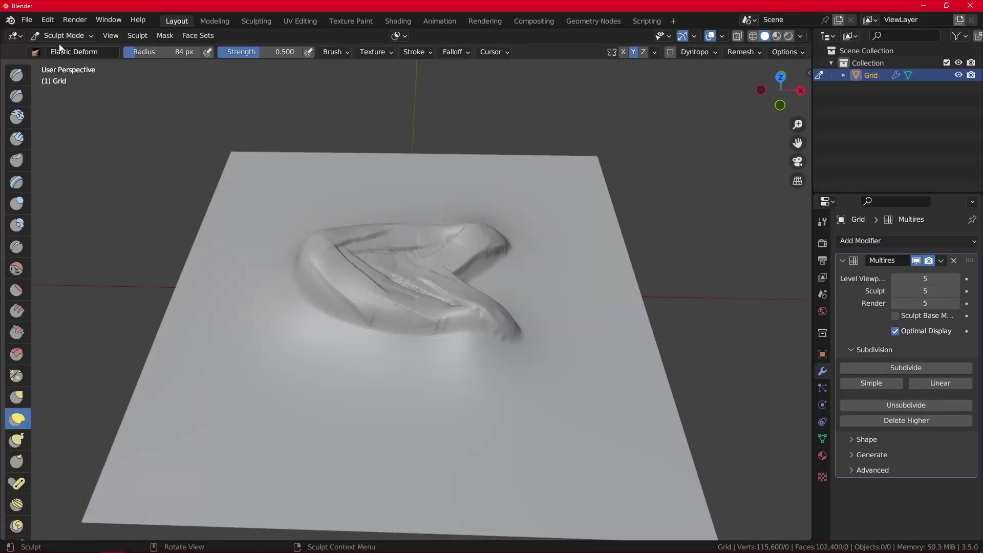
click(27, 20)
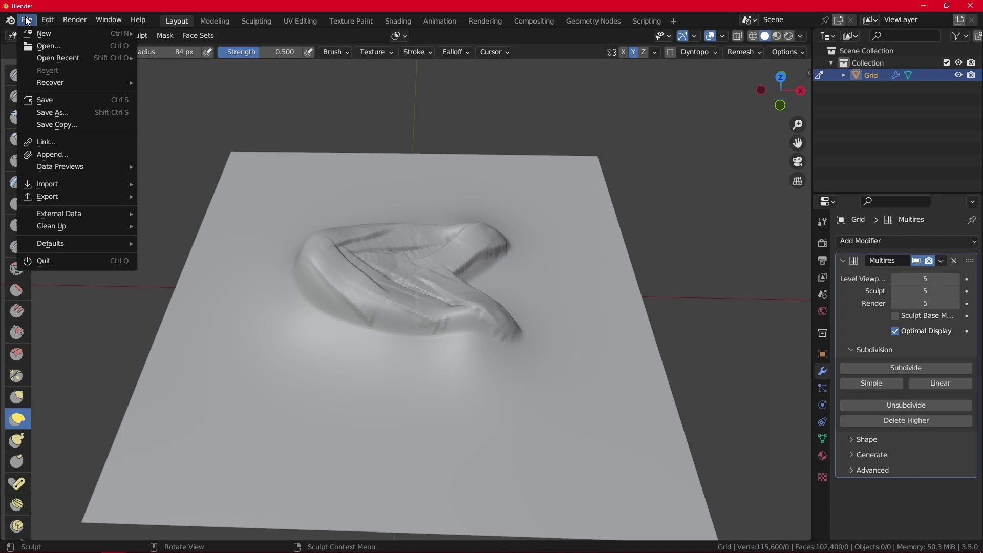
mouse_move(65, 168)
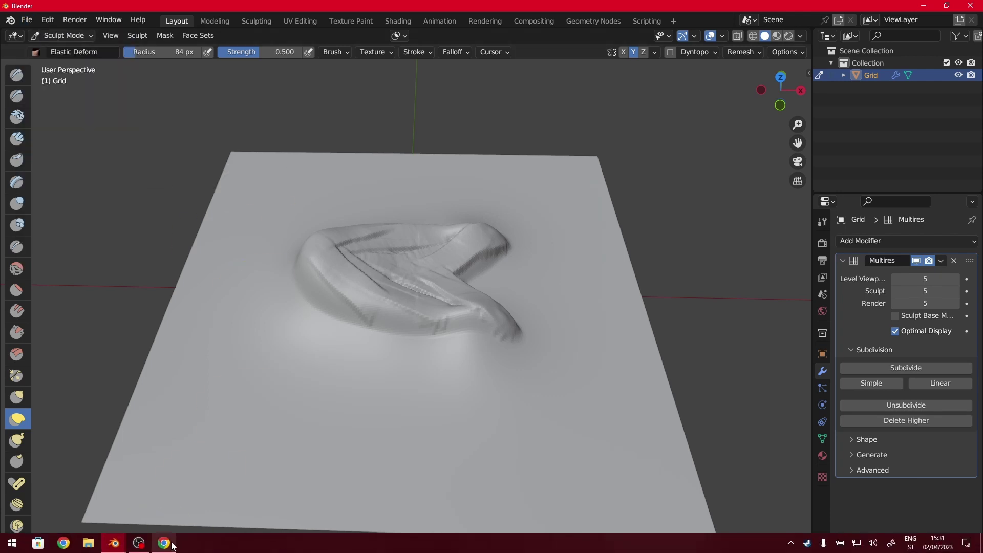
mouse_move(114, 542)
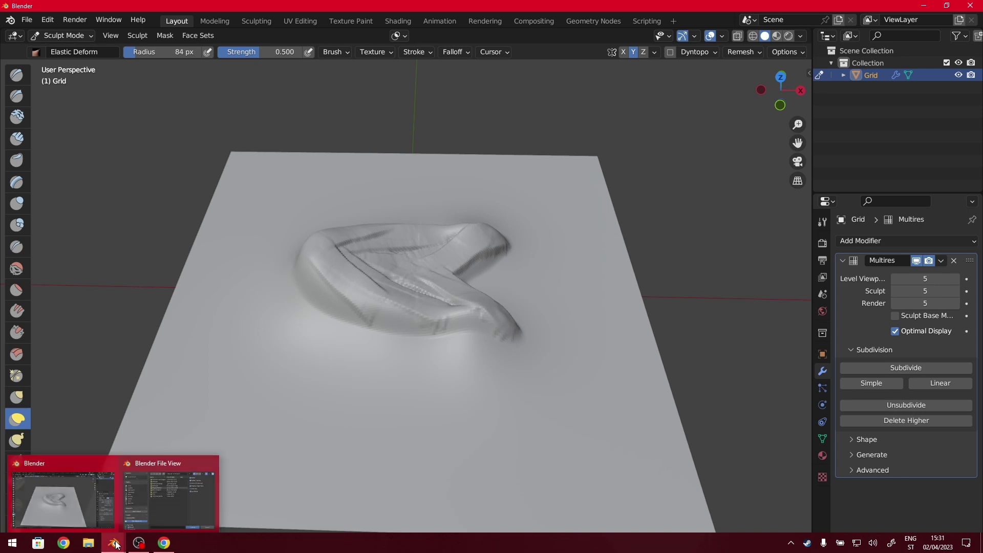
click(152, 511)
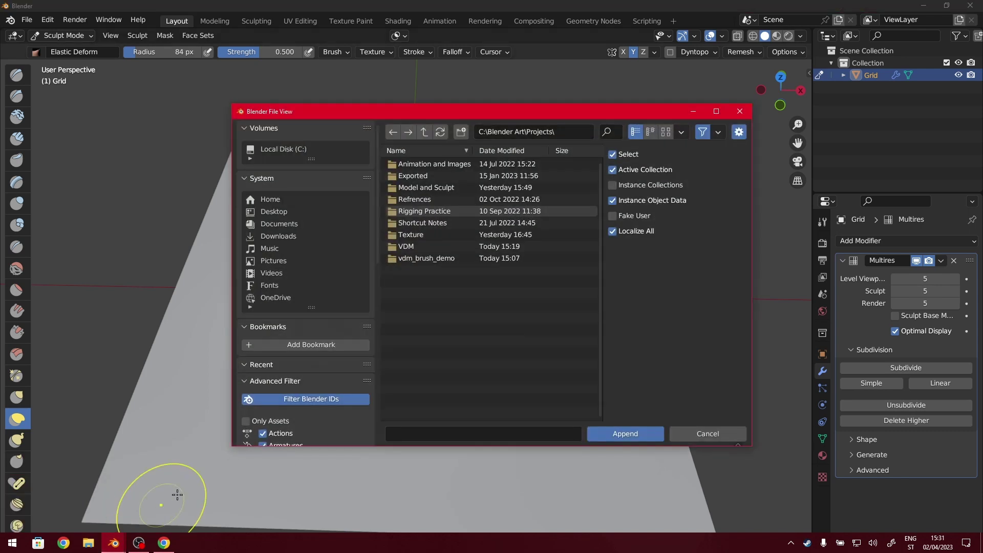
Step: Browse vdm_brush_demo/vdm_creating_brushes and open VDM_manual_baking_demo.blend
click(446, 259)
double_click(446, 259)
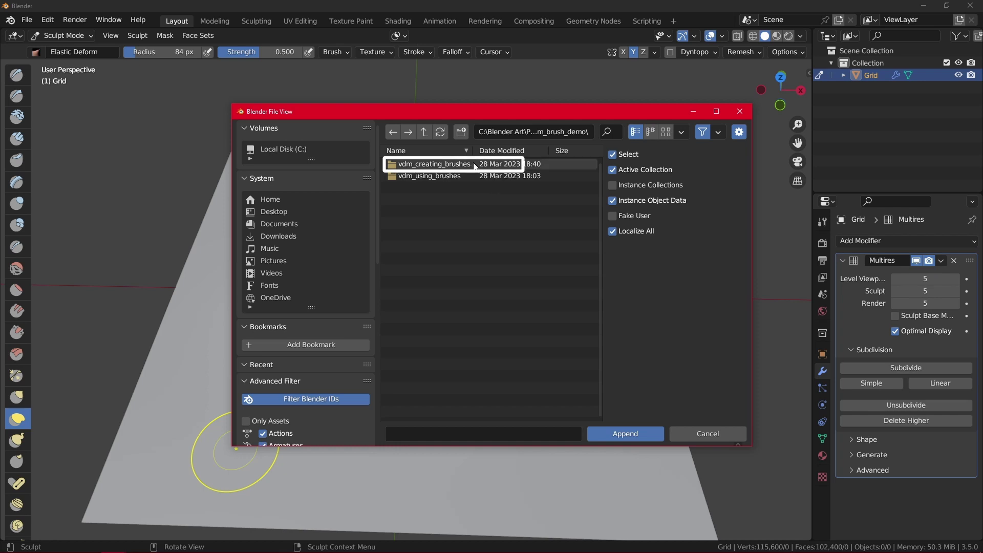
double_click(492, 164)
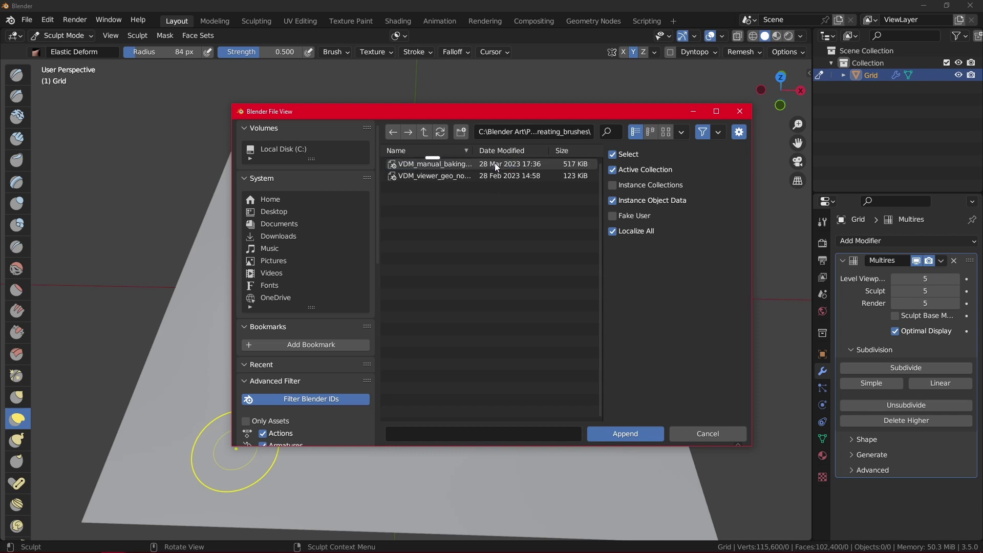
drag(603, 202, 676, 202)
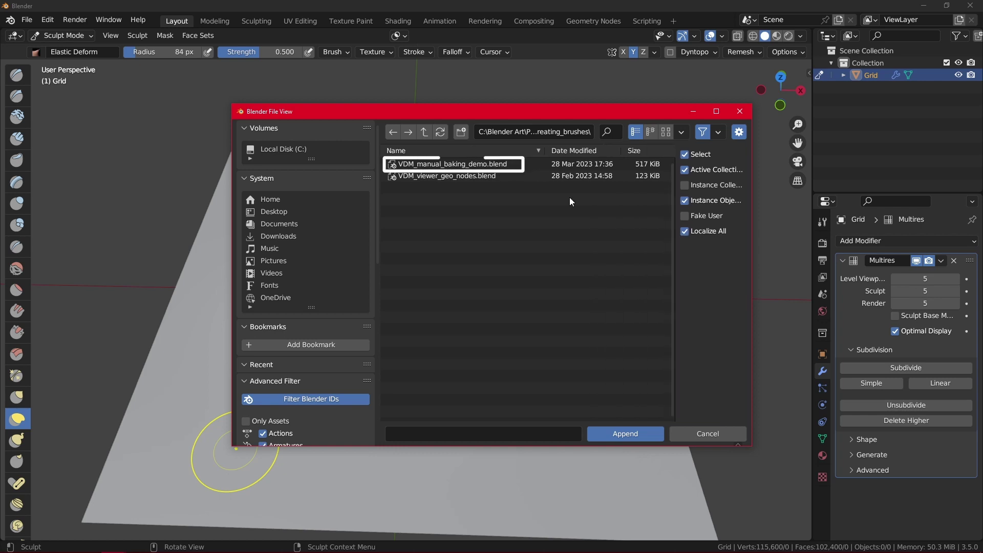
double_click(502, 164)
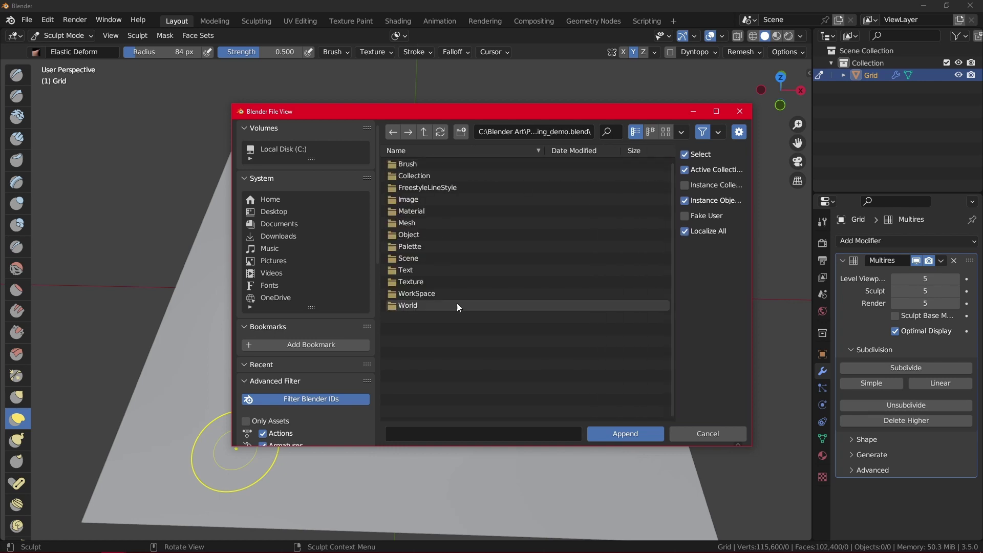
Step: Append VDM_baking_material from the blend file's Material folder
drag(397, 276, 465, 333)
click(465, 333)
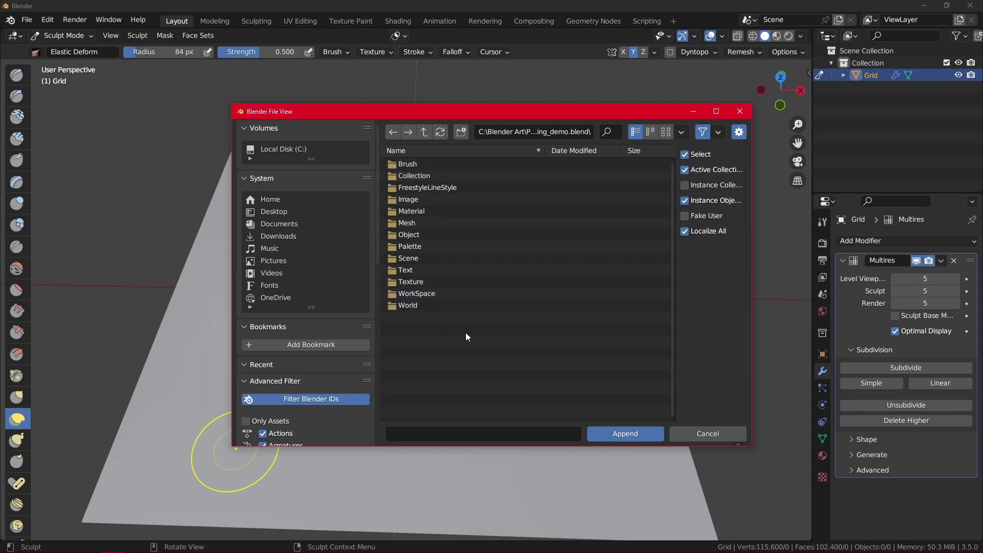
double_click(434, 208)
click(436, 176)
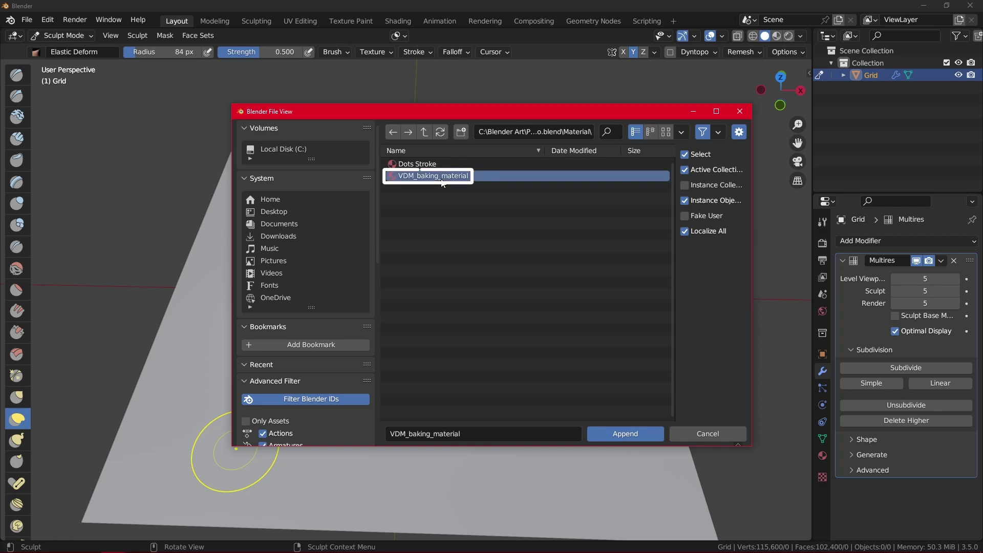
click(636, 432)
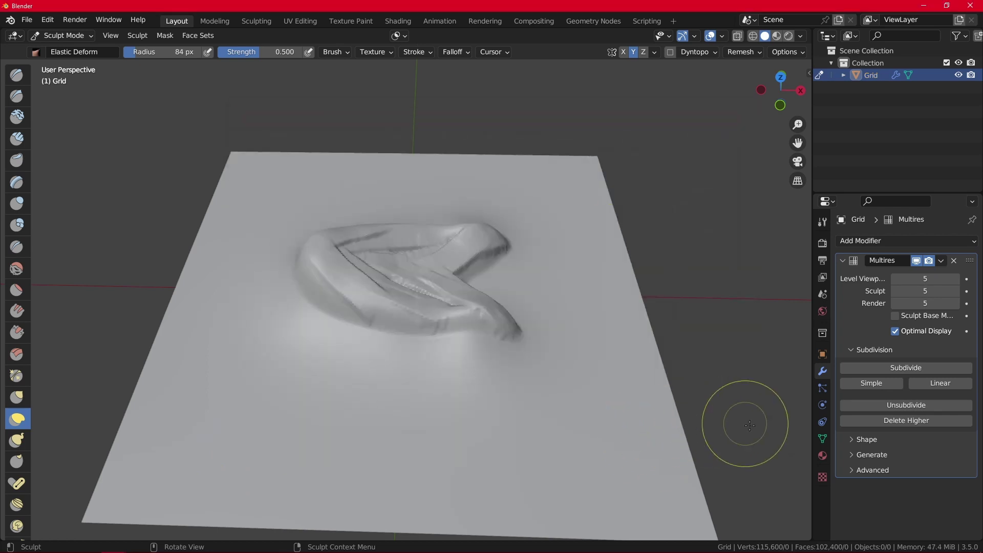
Step: Switch to Object Mode and assign VDM_baking_material to the Grid
click(72, 36)
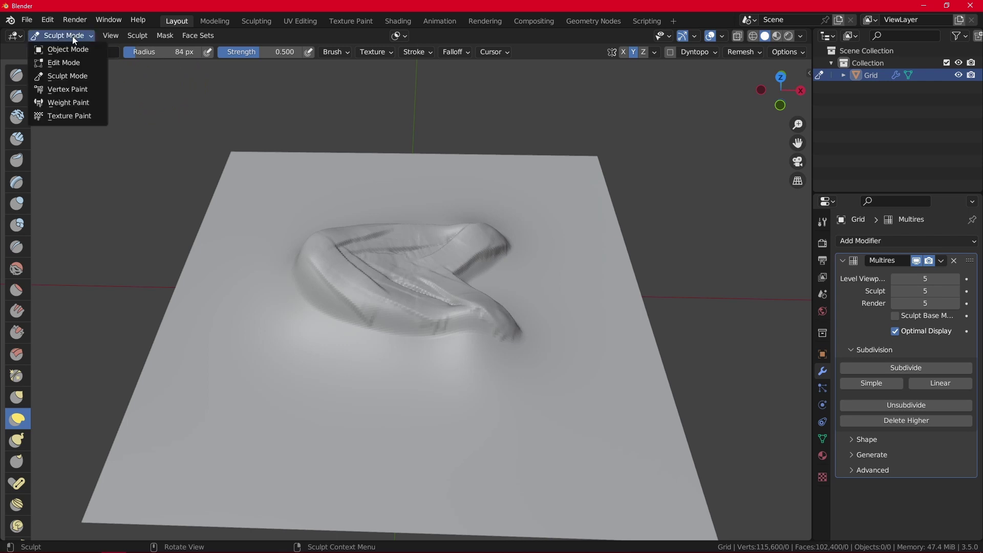
click(73, 49)
click(545, 242)
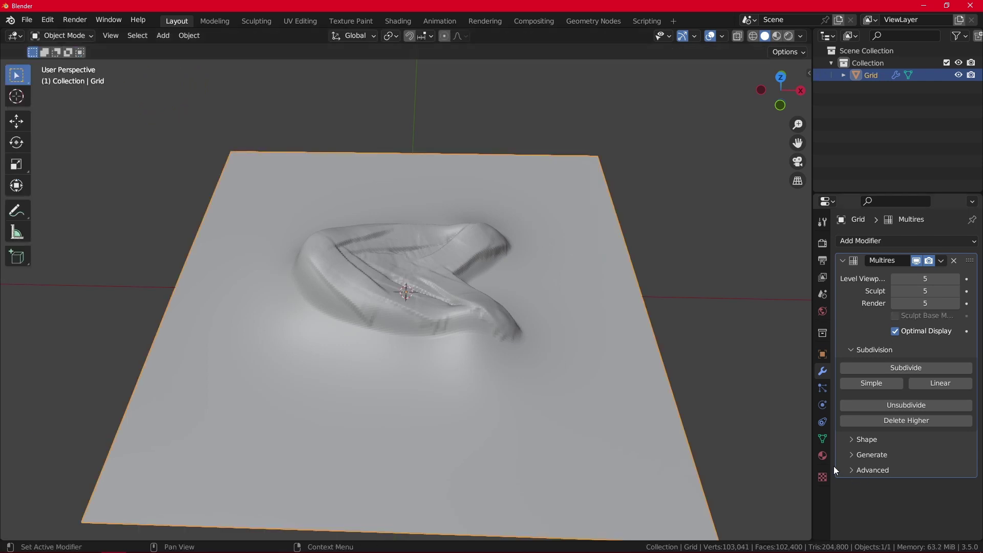
click(822, 456)
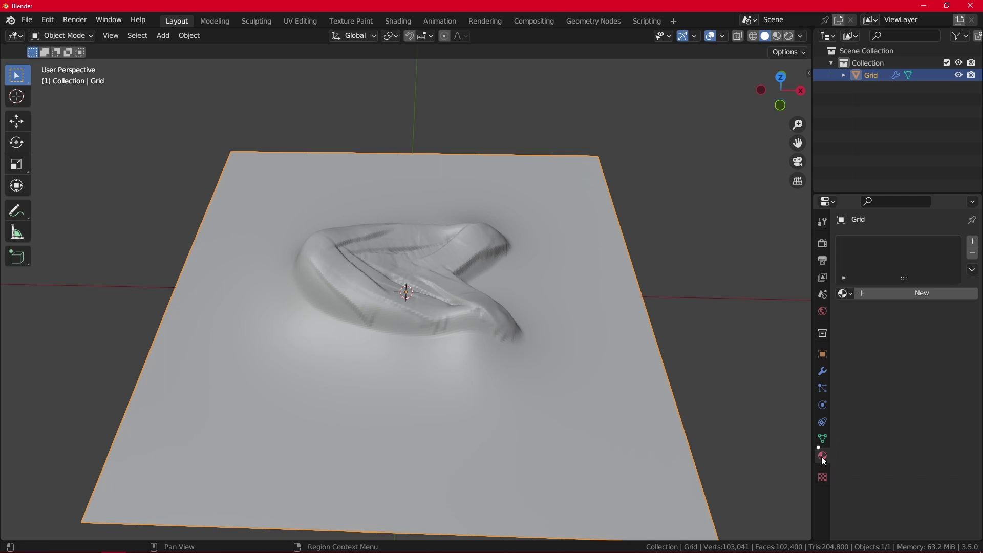
click(845, 293)
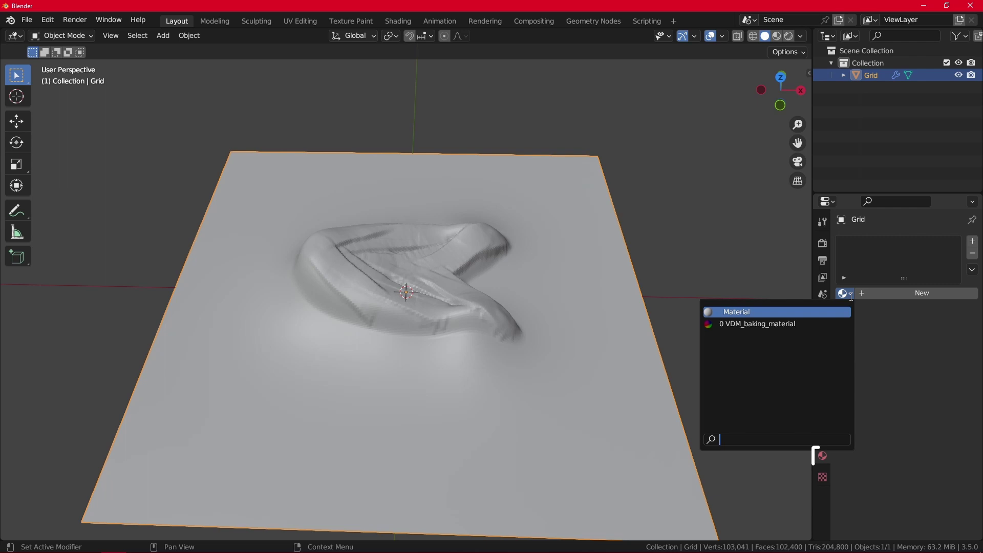
click(818, 328)
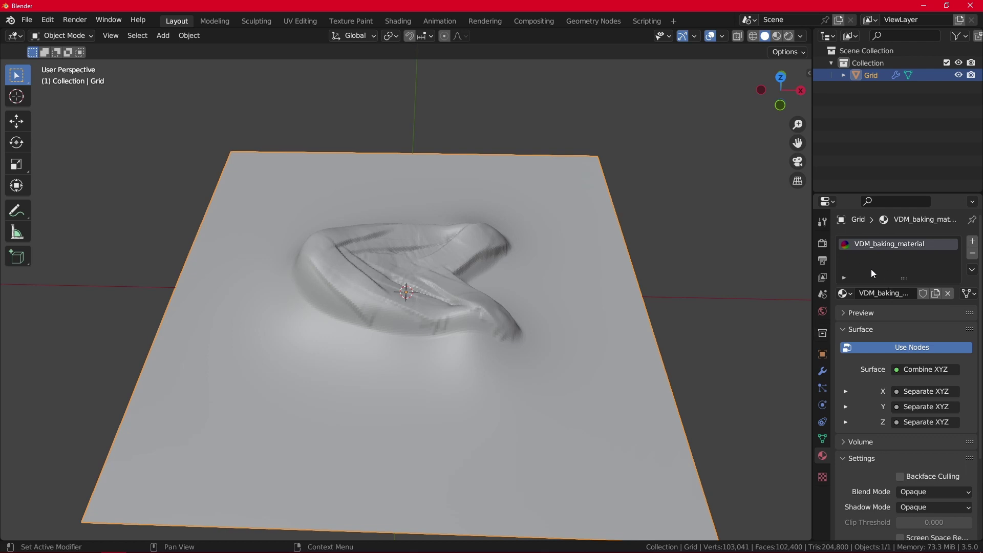
Step: Turn on Material Preview shading and look down on the blue-shaded plane
click(777, 37)
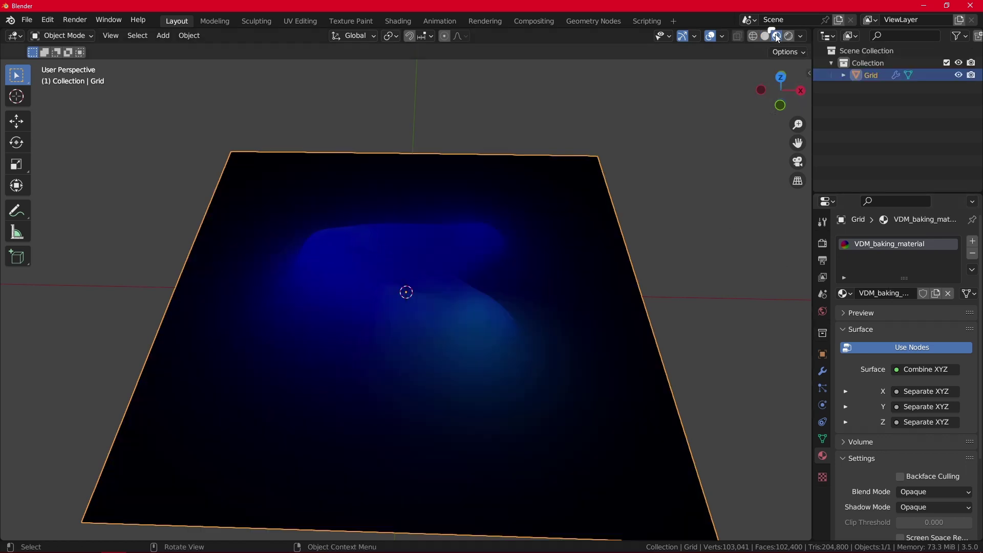
scroll(388, 205, down, 3)
scroll(410, 255, up, 2)
middle_drag(438, 293, 474, 337)
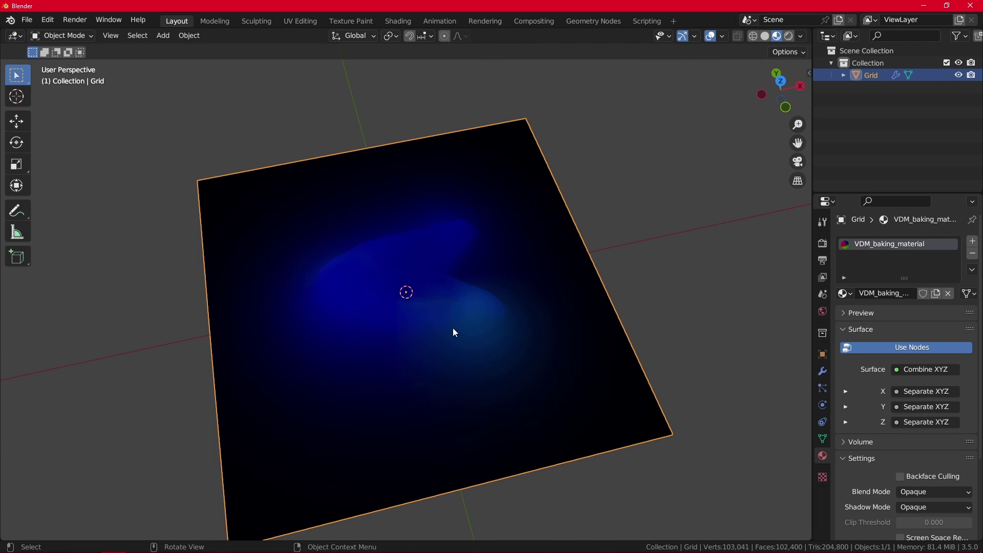
Step: In the Shading workspace, bring the VDM bake frame into view and activate its Image Texture node
click(302, 21)
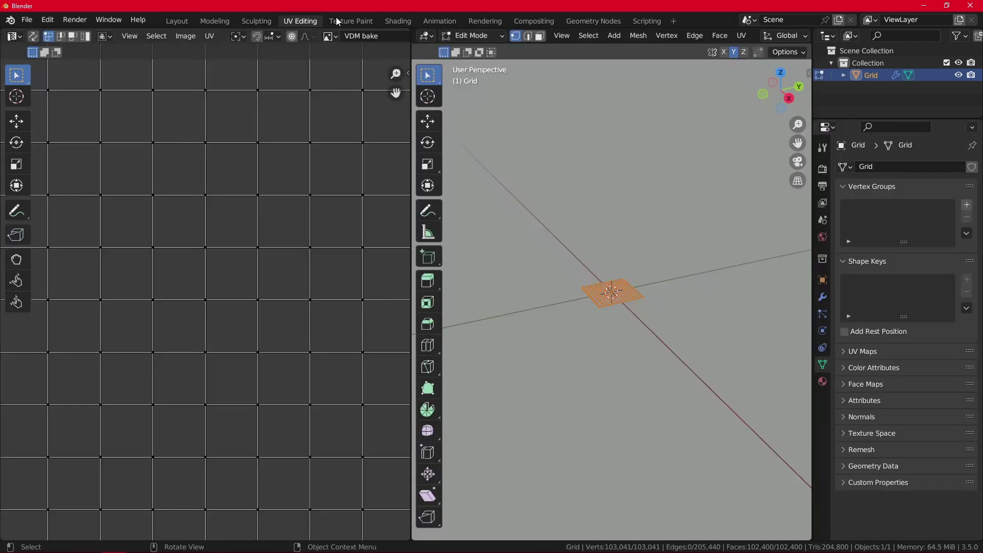
click(402, 20)
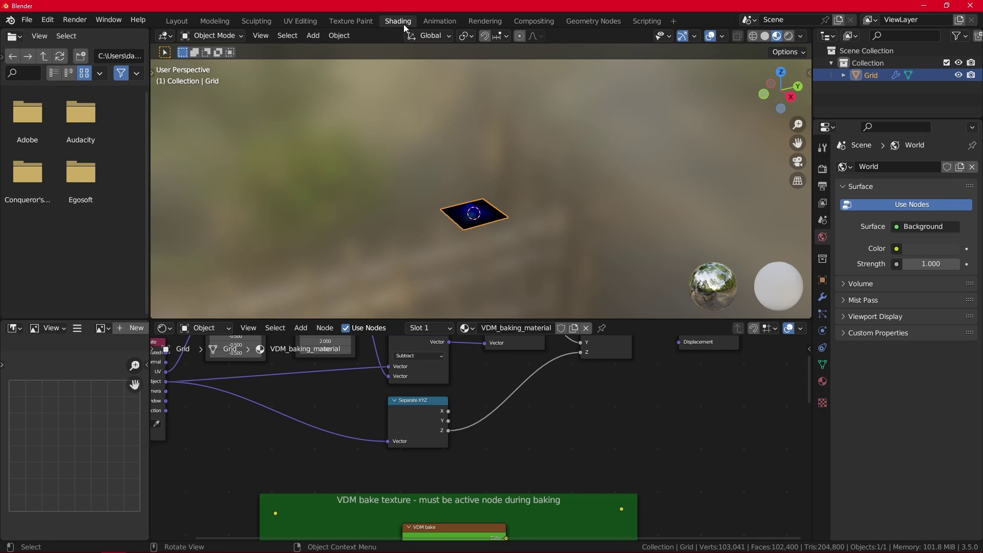
scroll(582, 358, down, 3)
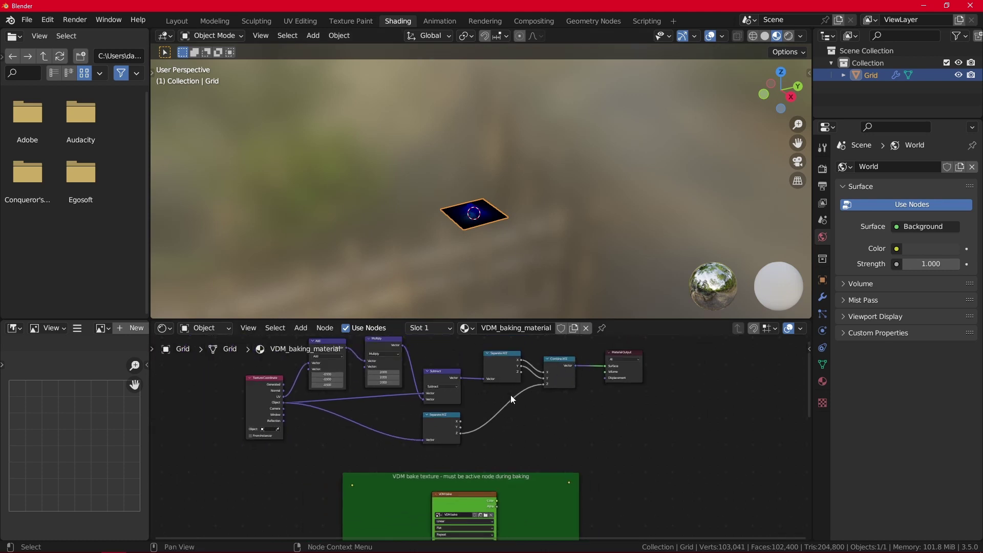
middle_drag(523, 463, 531, 376)
scroll(549, 419, up, 2)
scroll(549, 419, up, 1)
scroll(542, 408, down, 1)
click(445, 385)
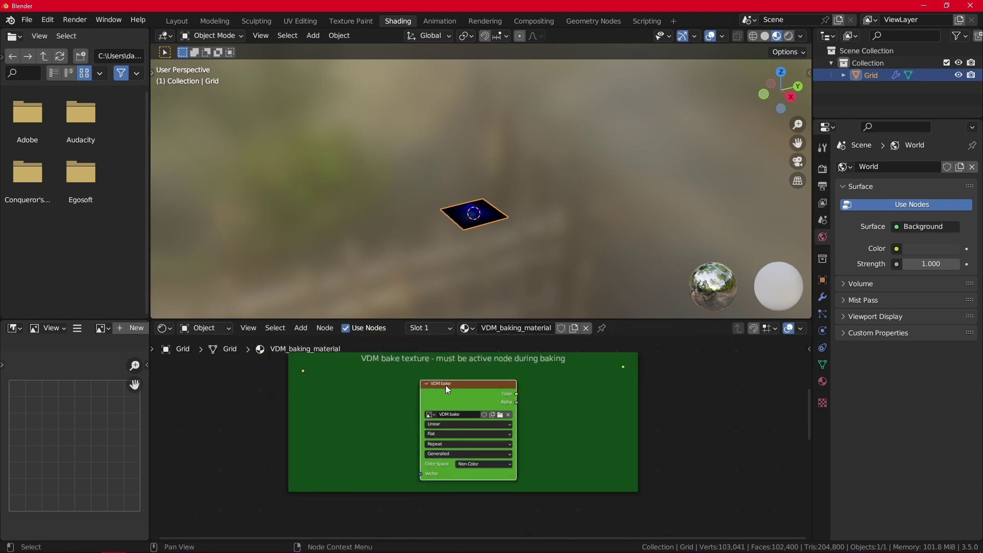
scroll(511, 222, up, 4)
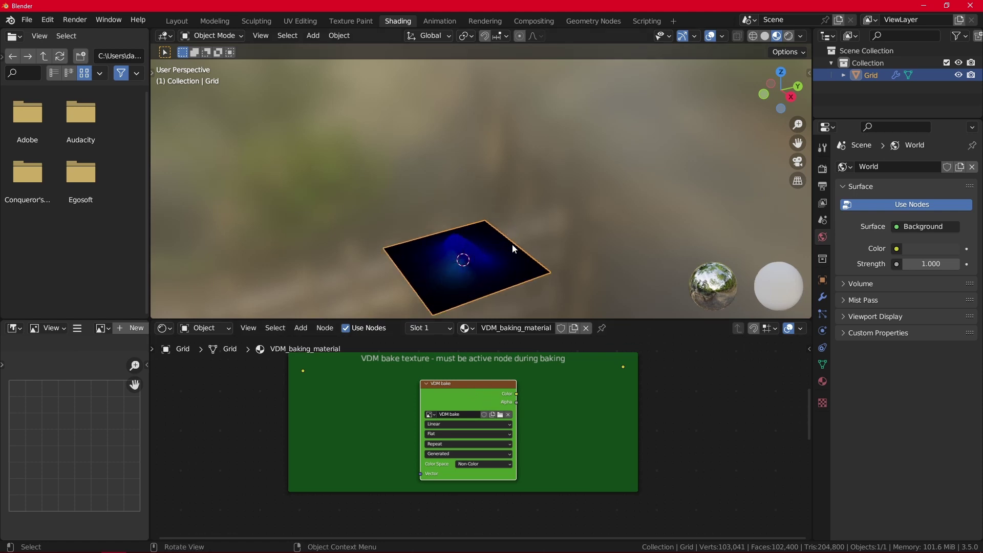
Step: Switch the render engine to Cycles with GPU Compute as the device
click(822, 147)
click(821, 170)
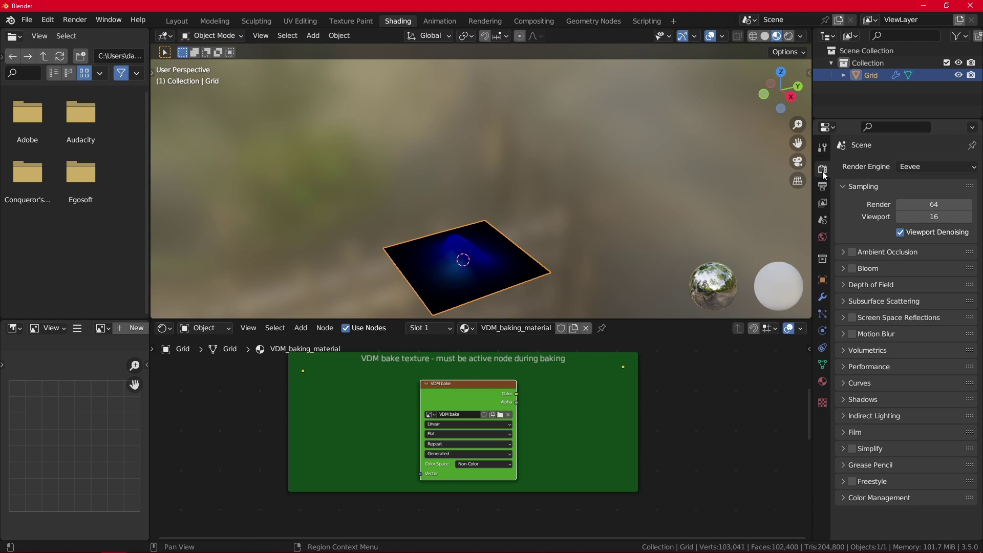
click(942, 168)
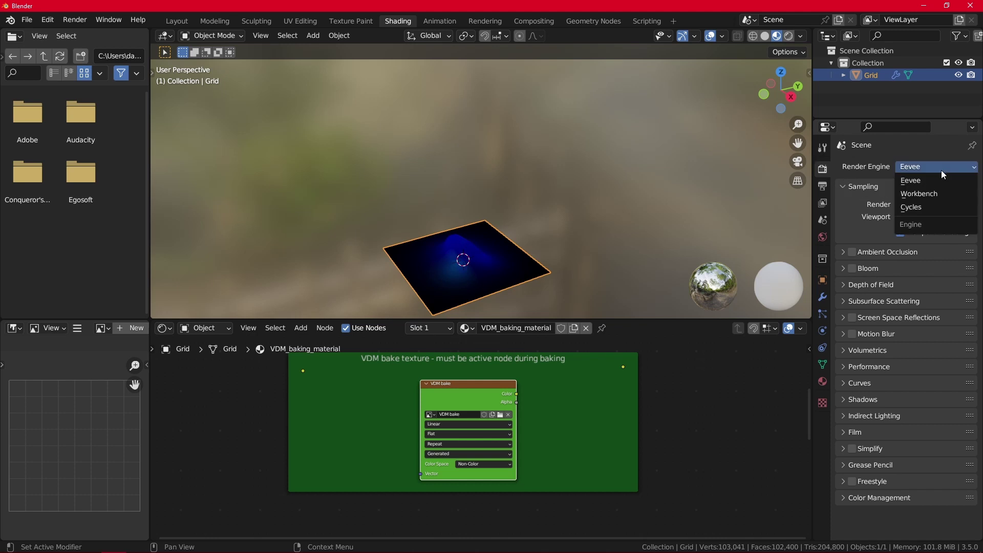
click(934, 207)
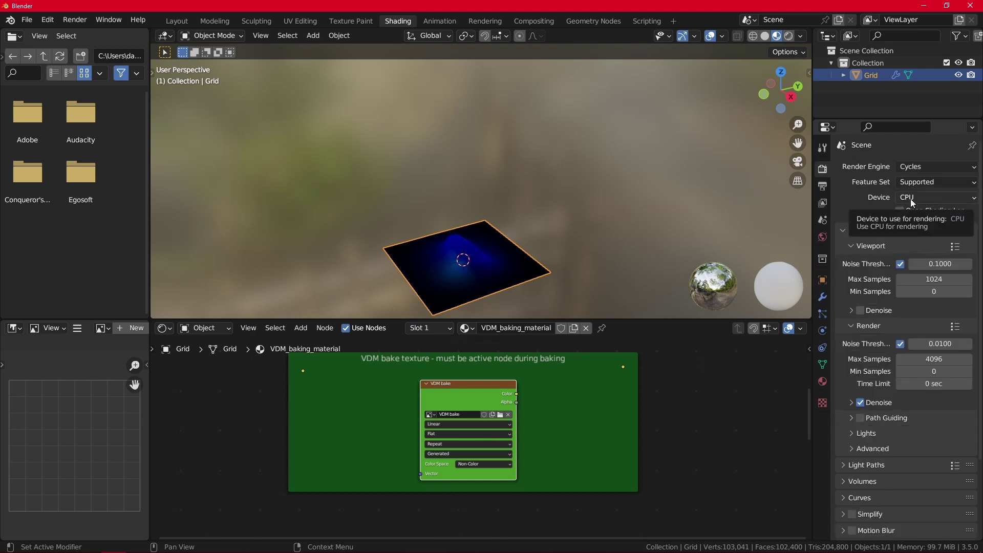
click(919, 197)
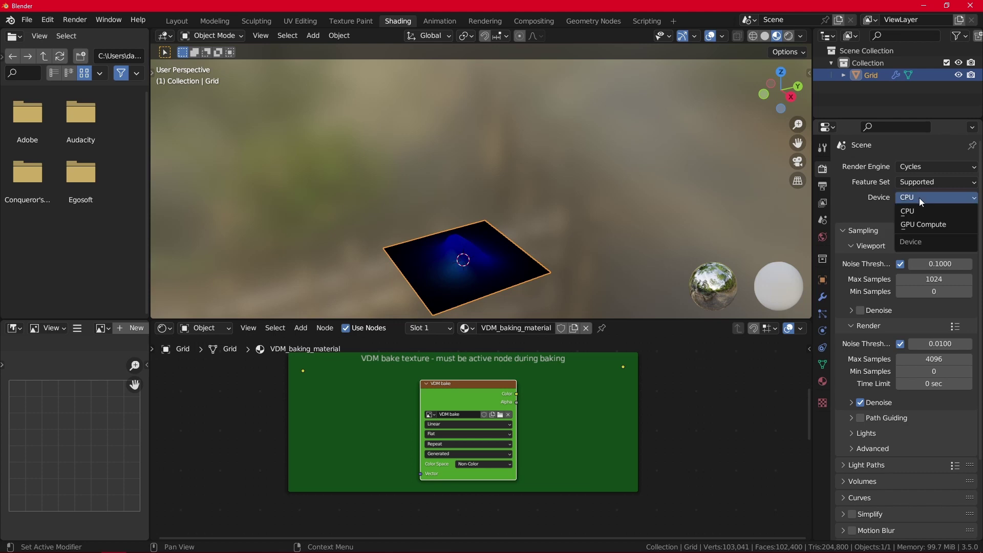
click(919, 226)
Step: Collapse Sampling, expand Bake and set Bake Type to Emit
click(853, 230)
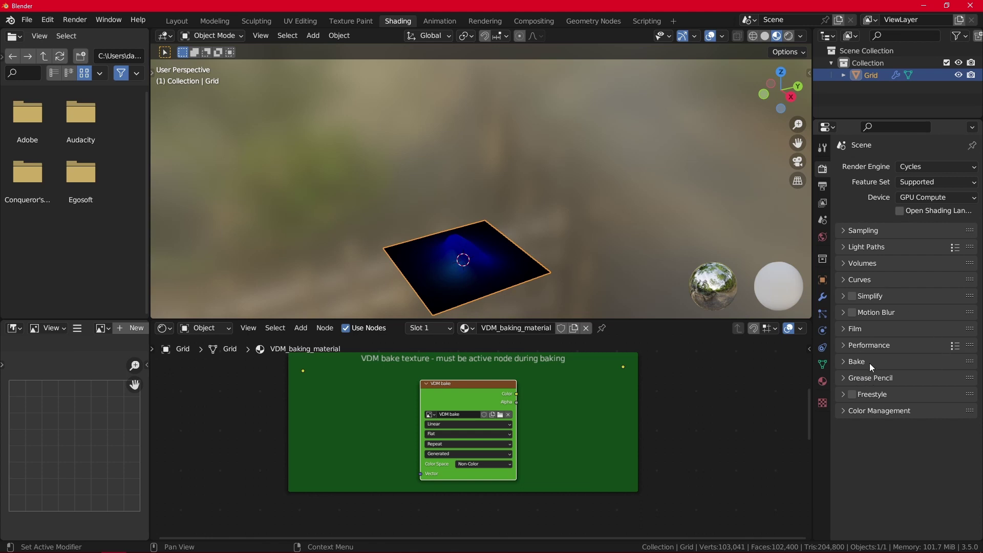
click(856, 361)
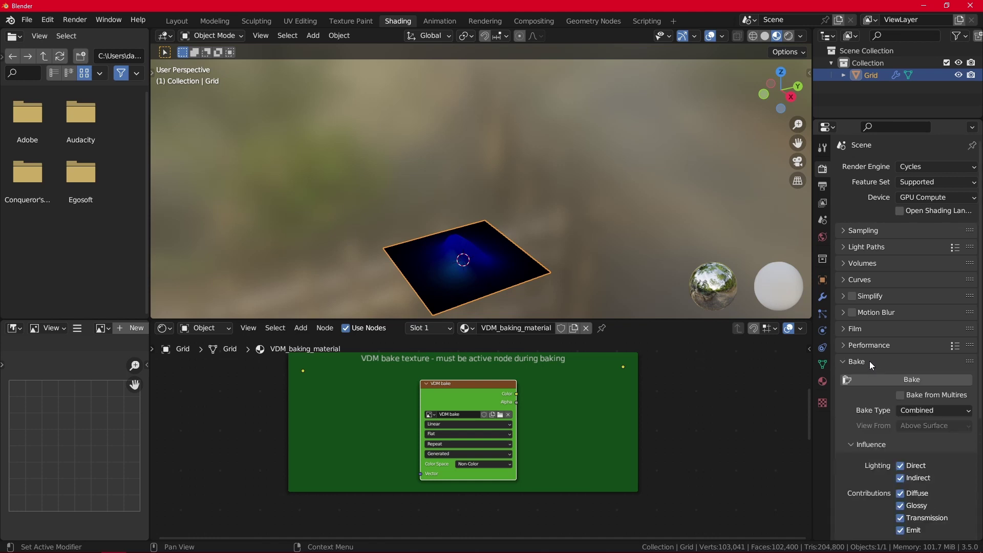
scroll(869, 360, down, 6)
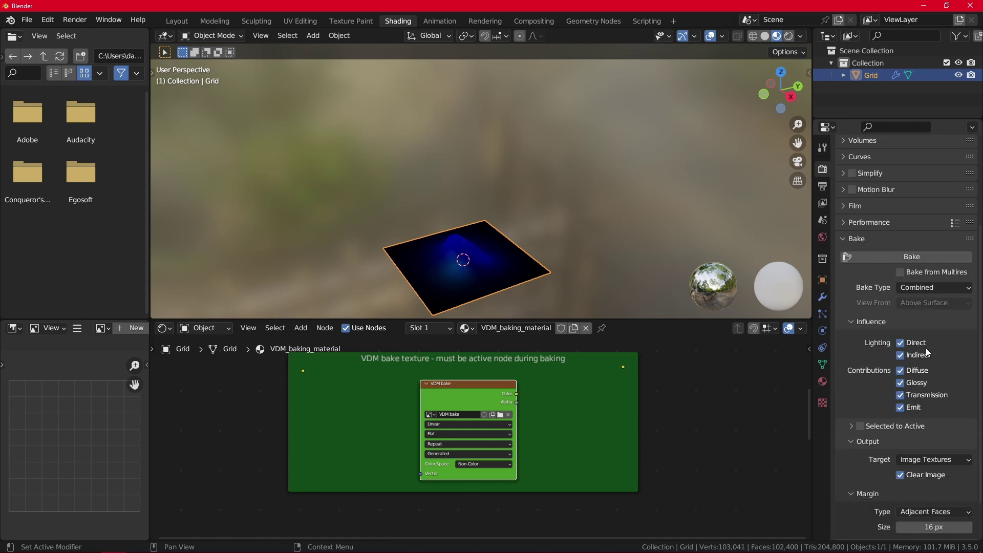
click(933, 288)
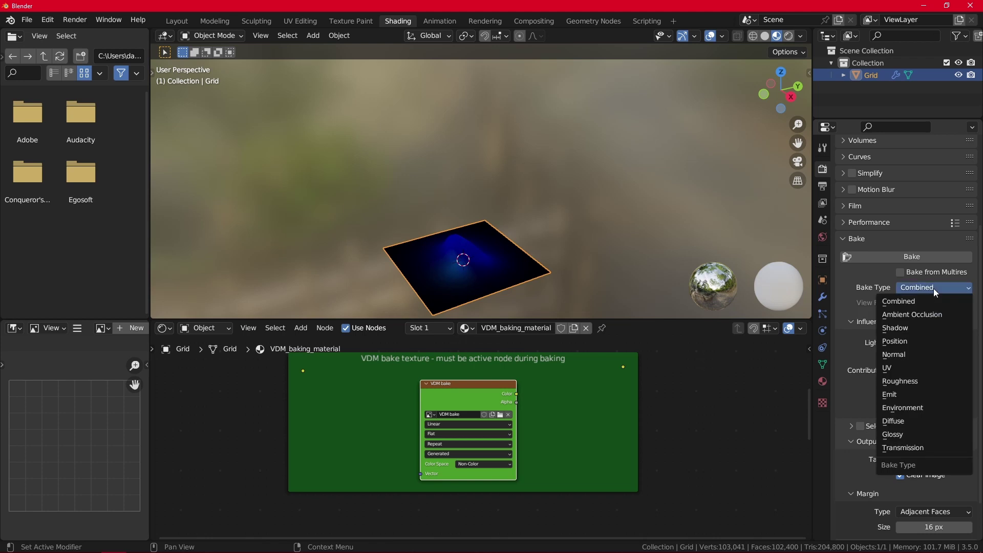
click(909, 395)
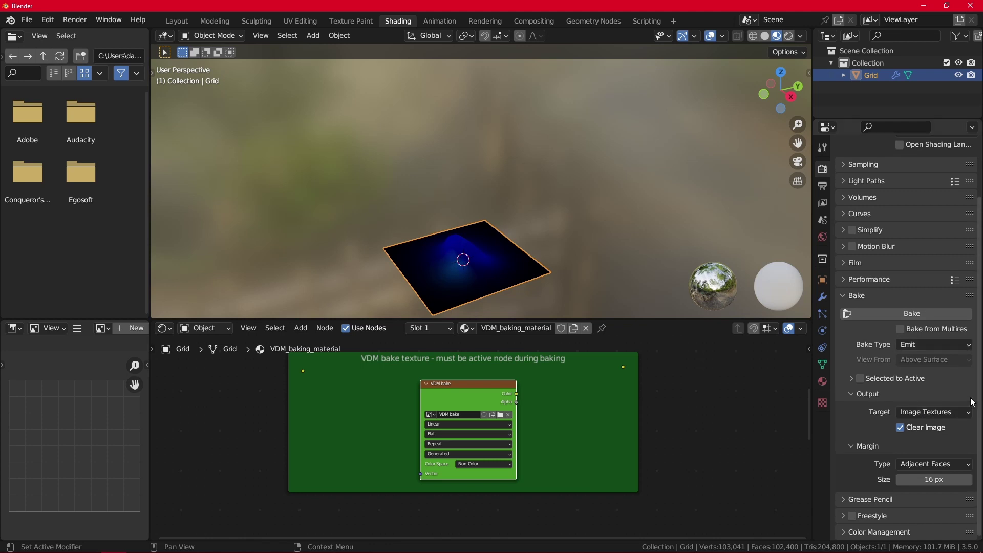
scroll(566, 401, down, 1)
scroll(567, 397, down, 1)
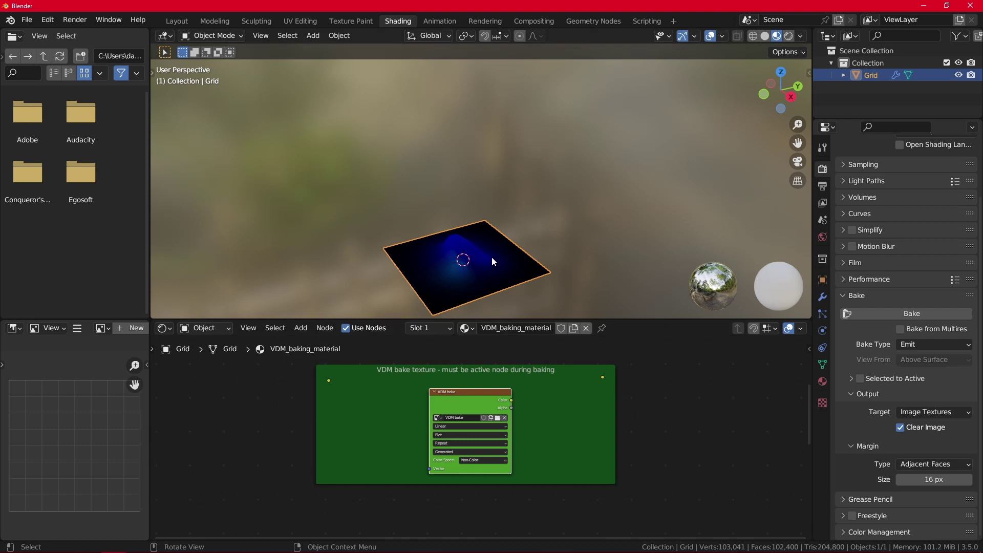
Step: Bake the grid's Emit pass into the VDM bake image, giving a blue vector map
scroll(895, 260, up, 3)
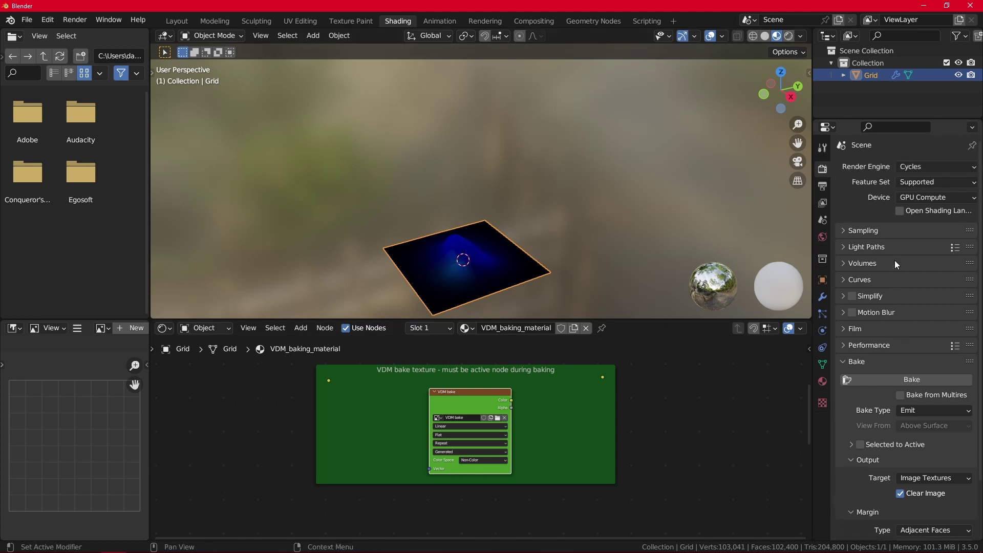
scroll(895, 260, down, 3)
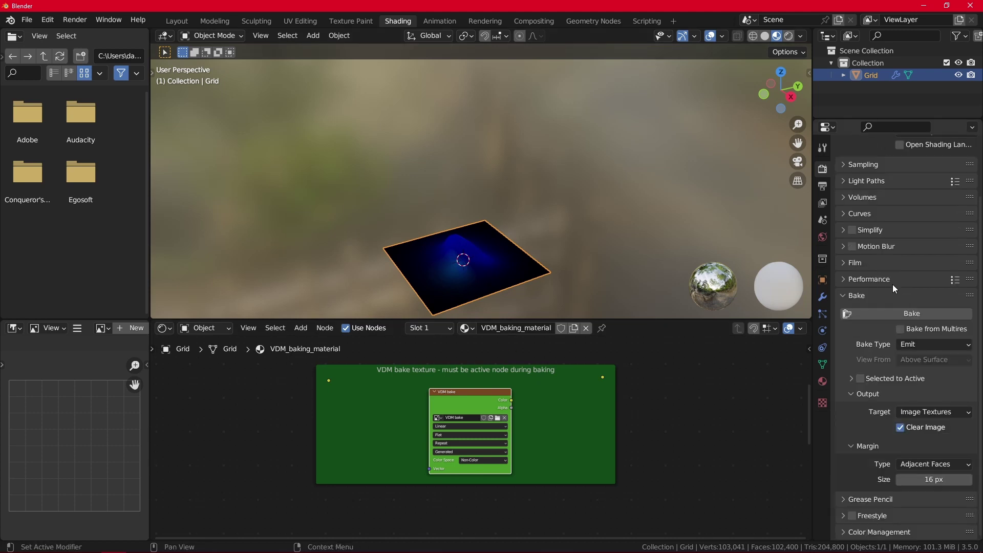
click(909, 314)
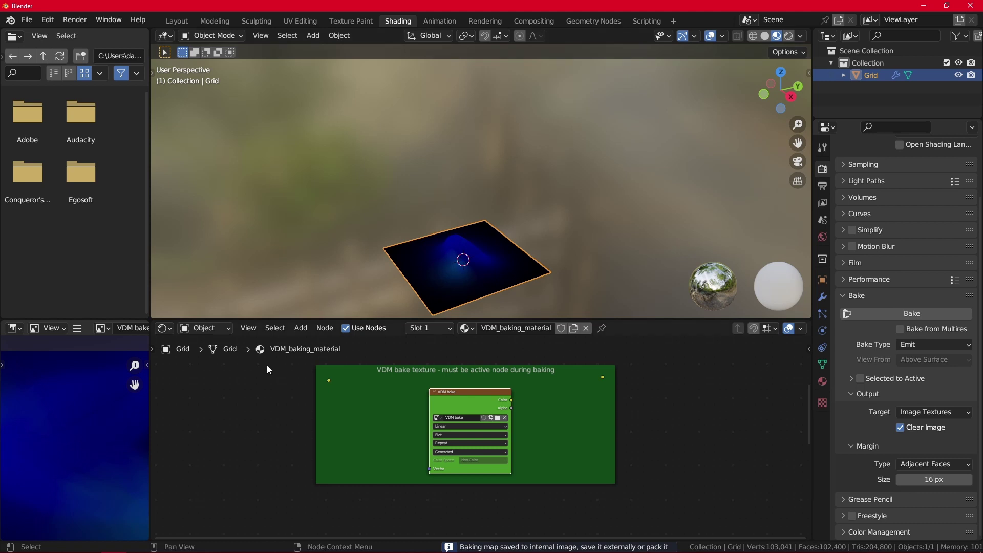
scroll(82, 449, down, 3)
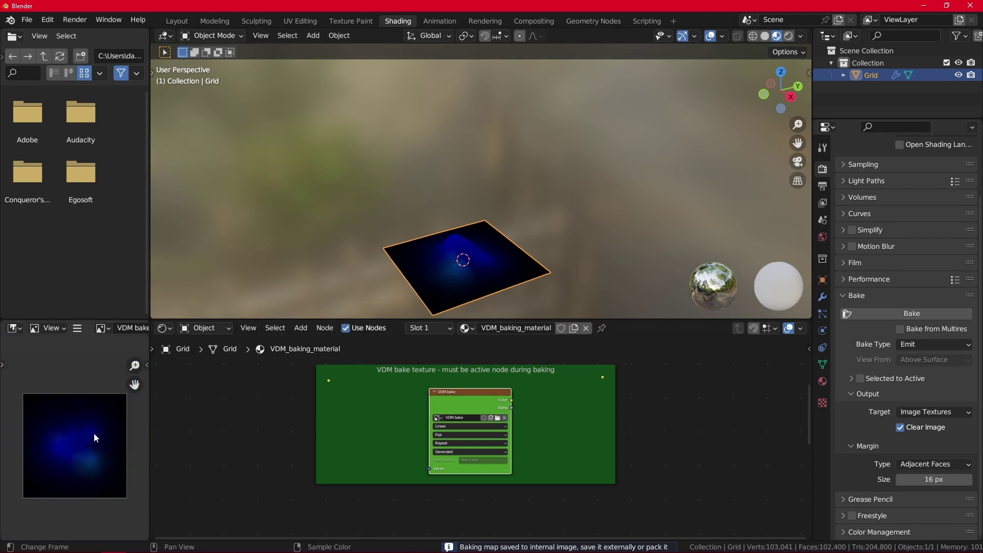
Step: Save the baked image as VDM bake 3.png in C:\Blender Art\Projects\VDM
click(77, 328)
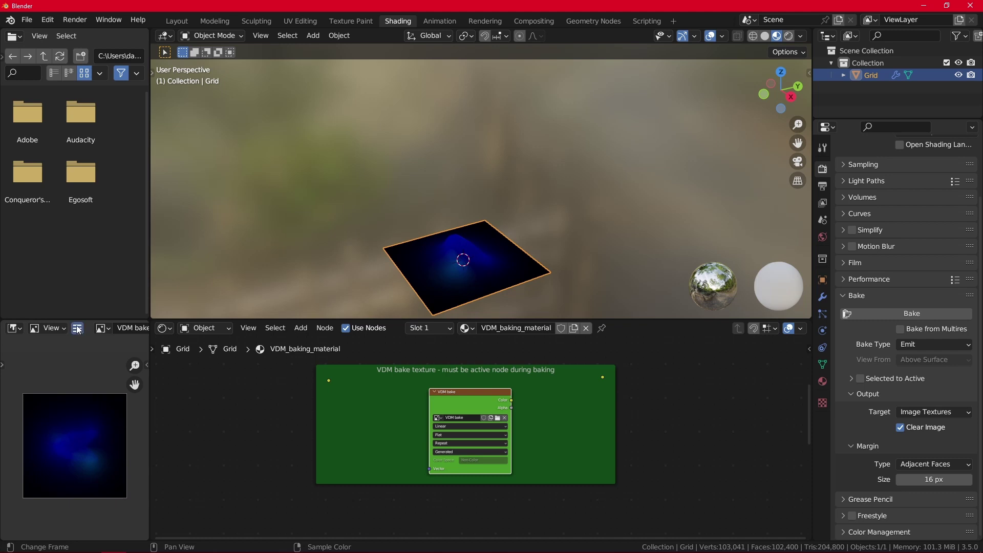
mouse_move(99, 353)
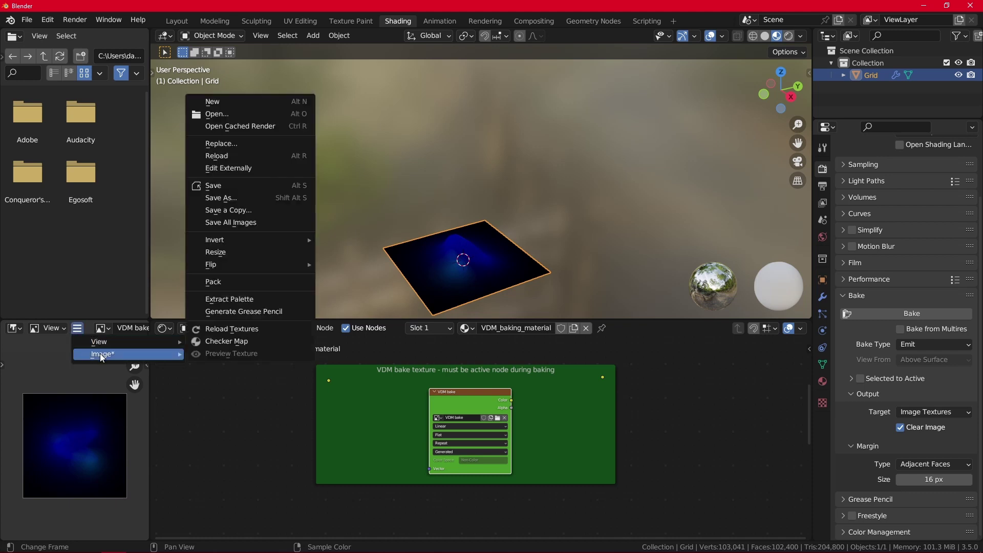
click(254, 199)
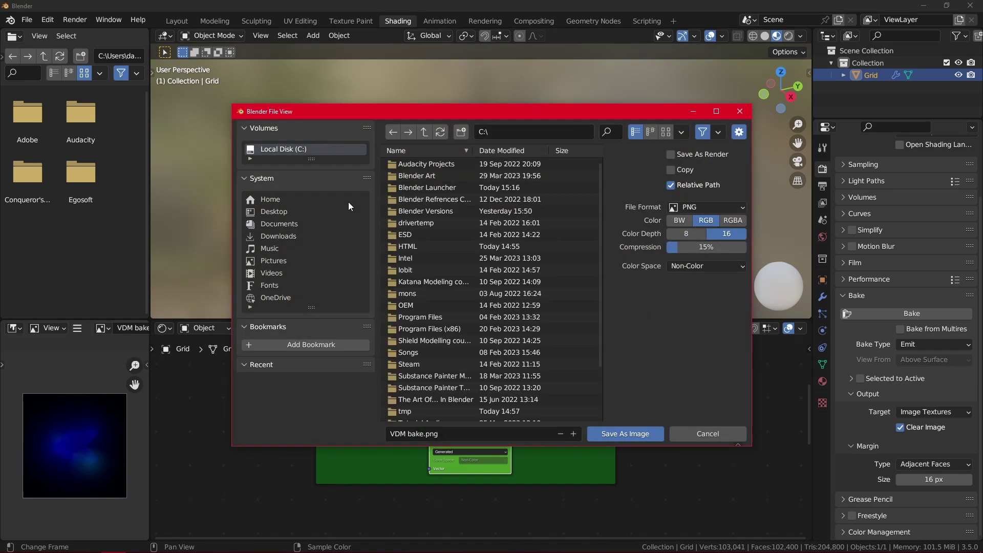
click(432, 178)
double_click(431, 178)
double_click(432, 183)
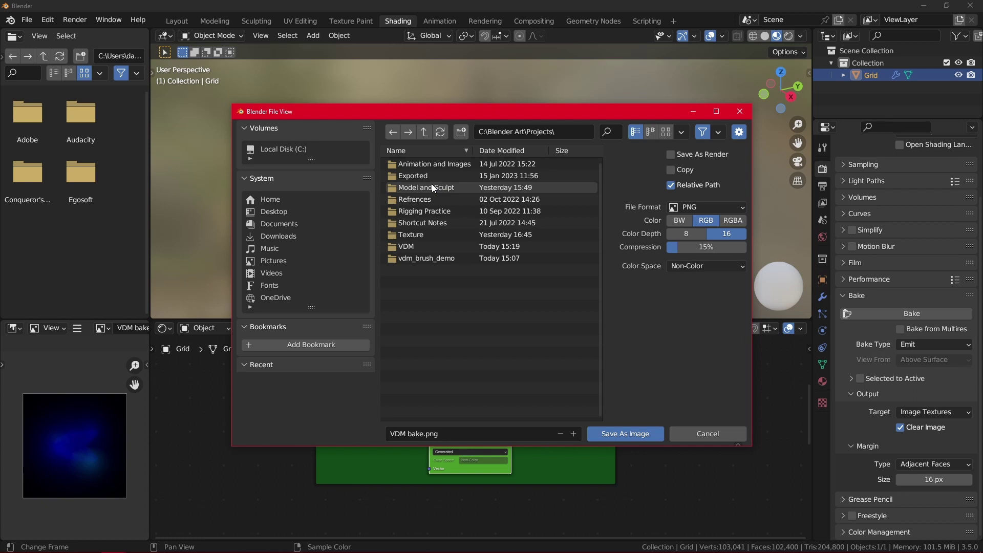
double_click(432, 246)
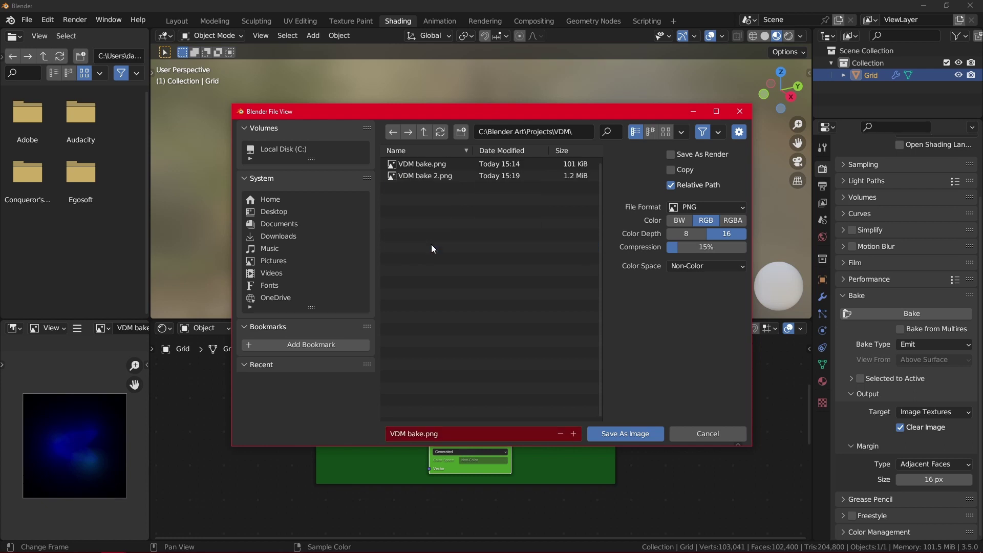
click(427, 434)
text(3)
click(610, 438)
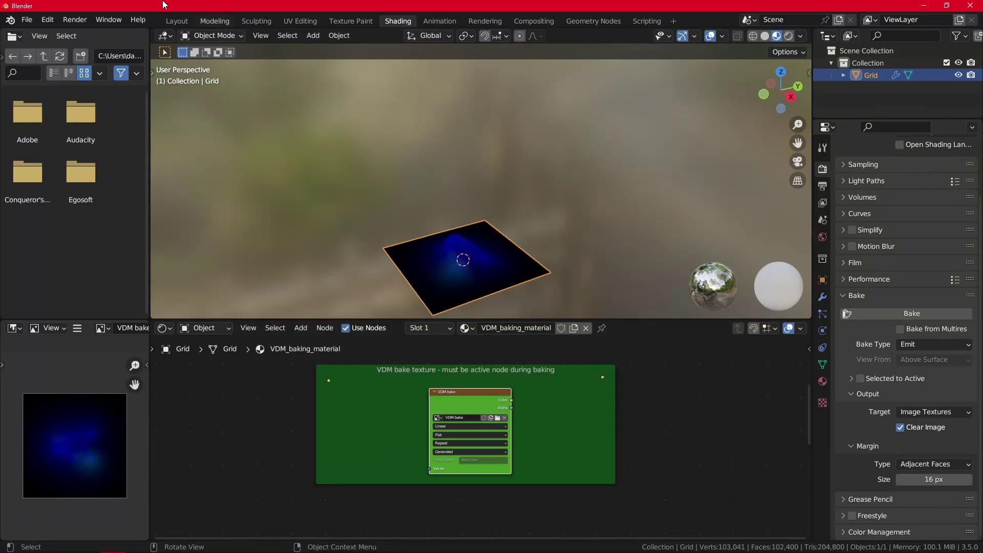
Step: In the Layout workspace, hide the grid object and switch to front view
click(176, 21)
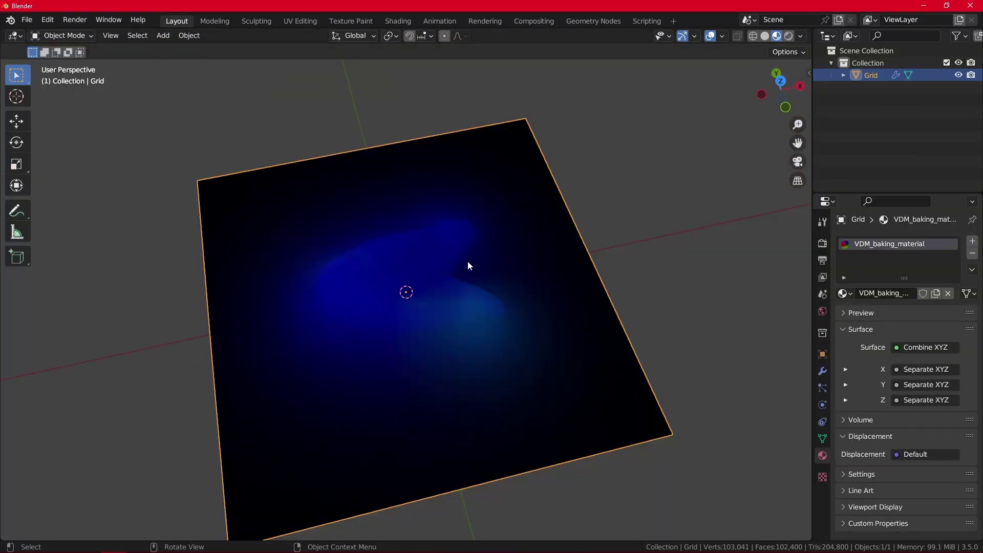
key(x)
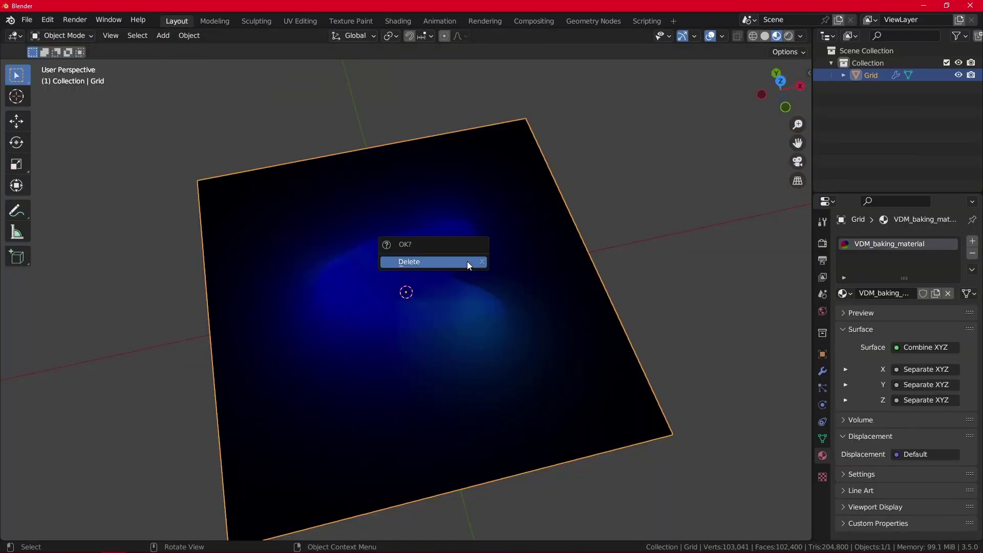
click(609, 239)
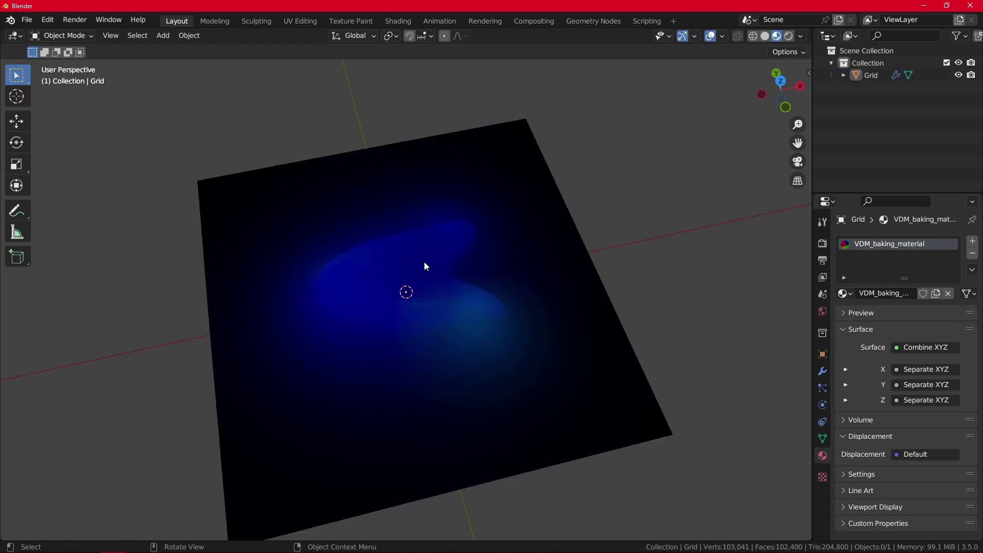
click(425, 258)
key(h)
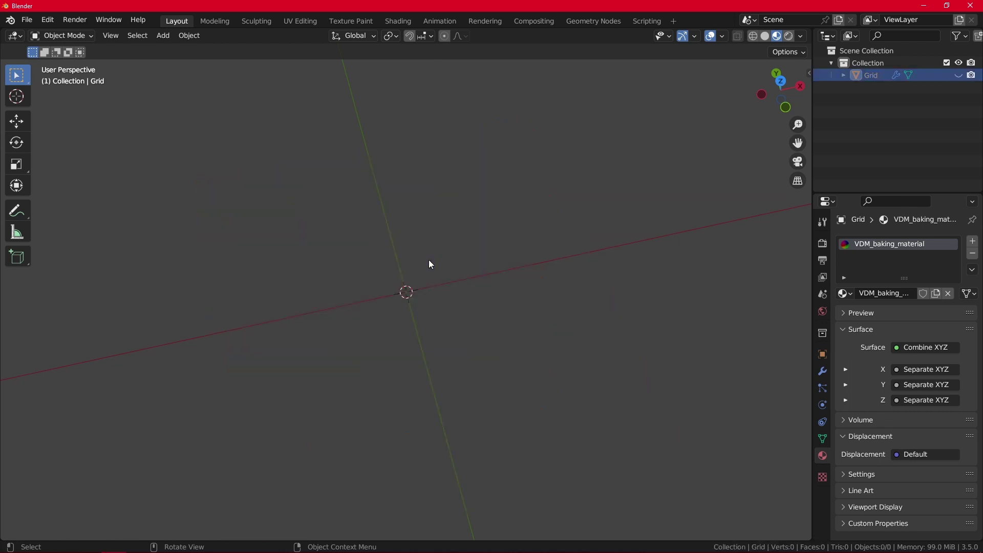
key(KP_1)
Step: Add a new cube and give it a Multires modifier
key(shift+a)
mouse_move(447, 276)
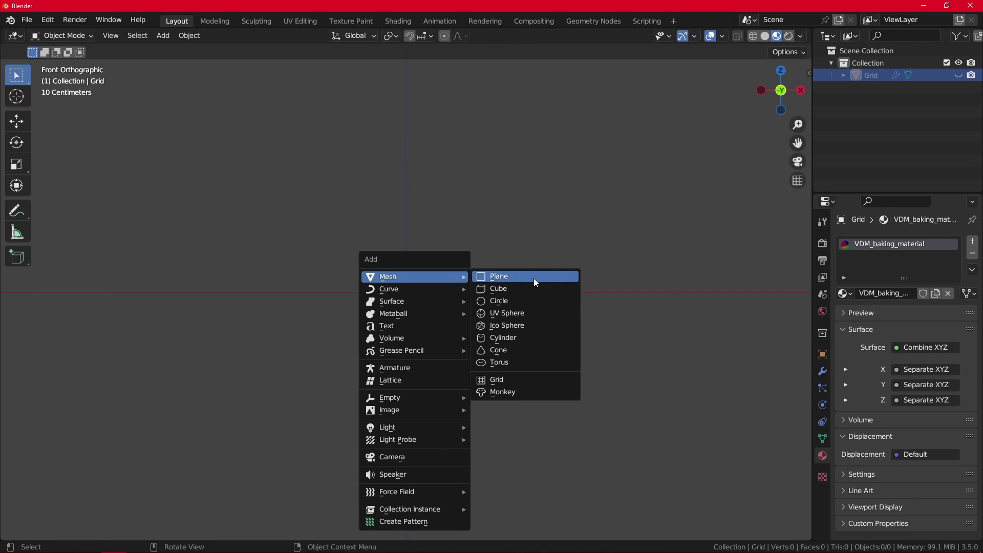
click(532, 288)
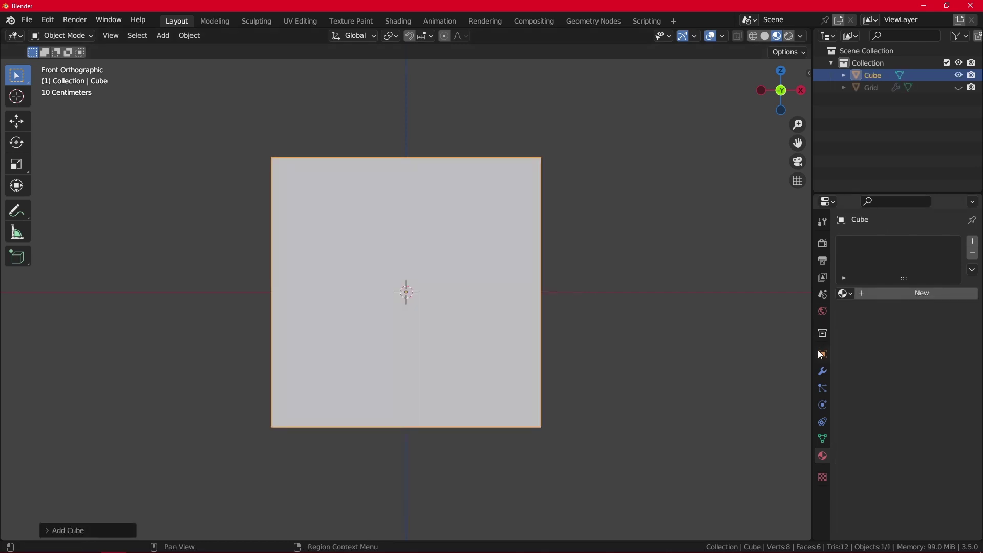
click(822, 372)
click(882, 243)
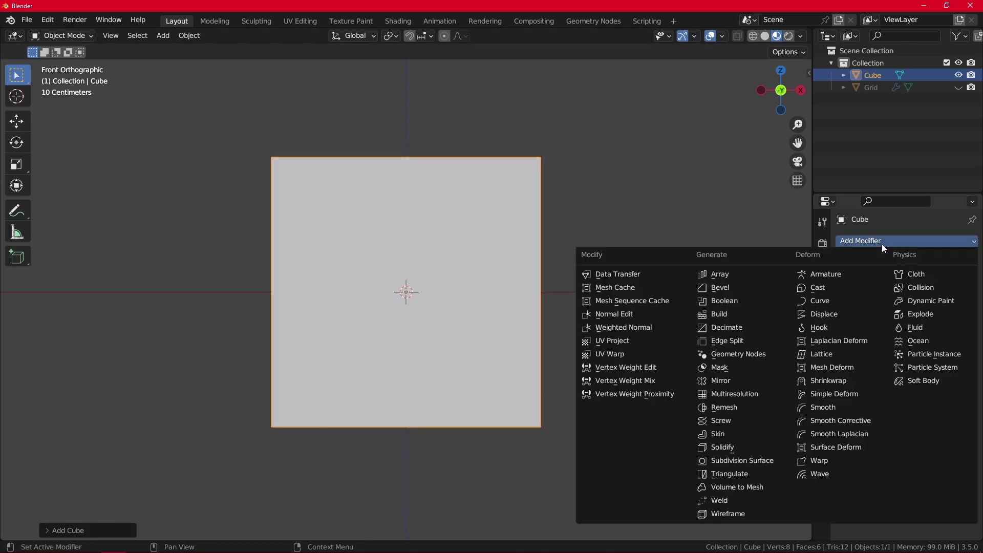
click(740, 399)
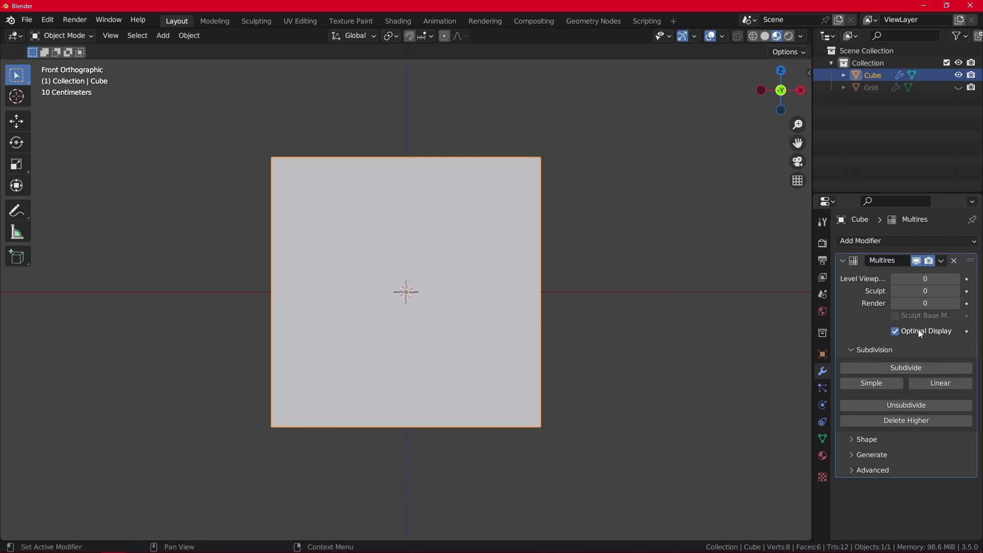
Step: Subdivide the cube with Simple multires levels up to level 8
click(864, 385)
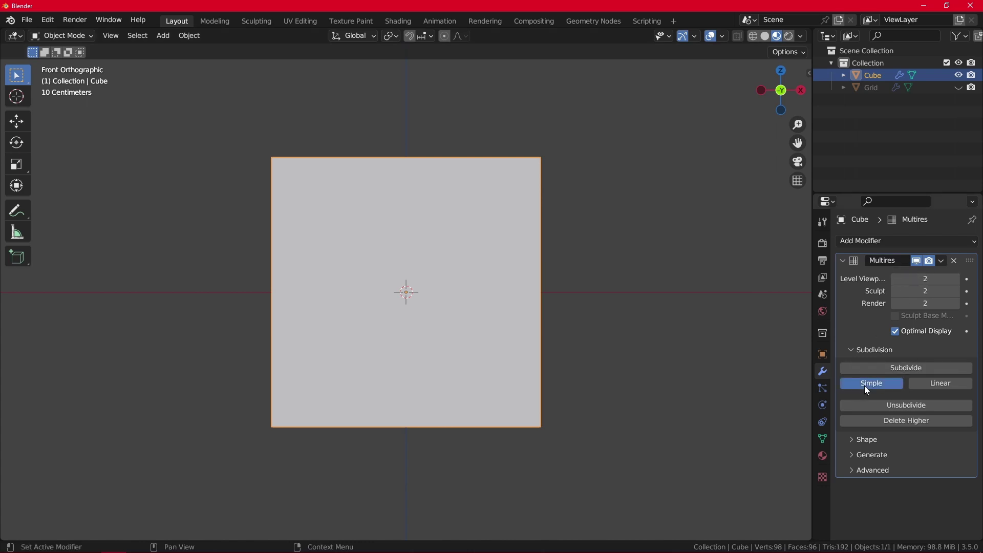
click(864, 384)
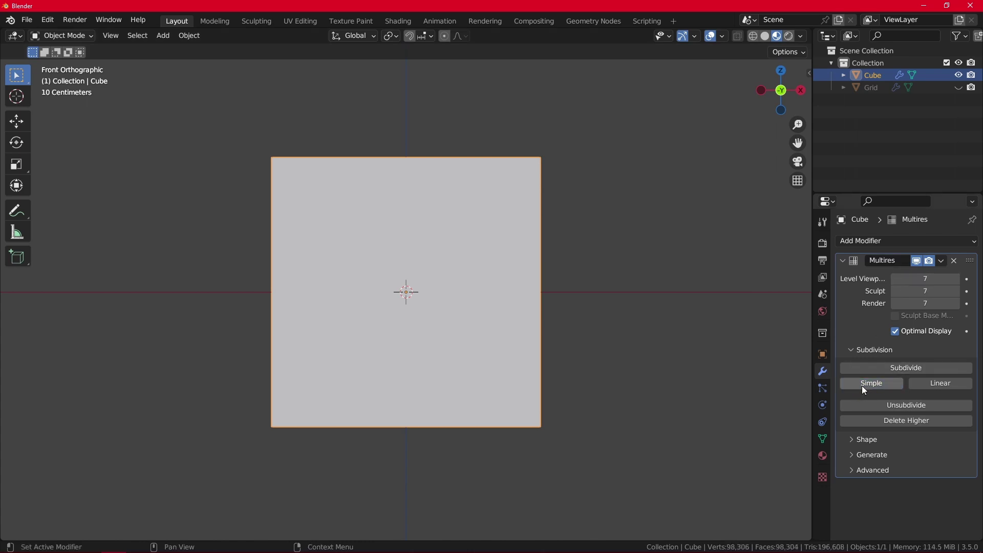
click(875, 387)
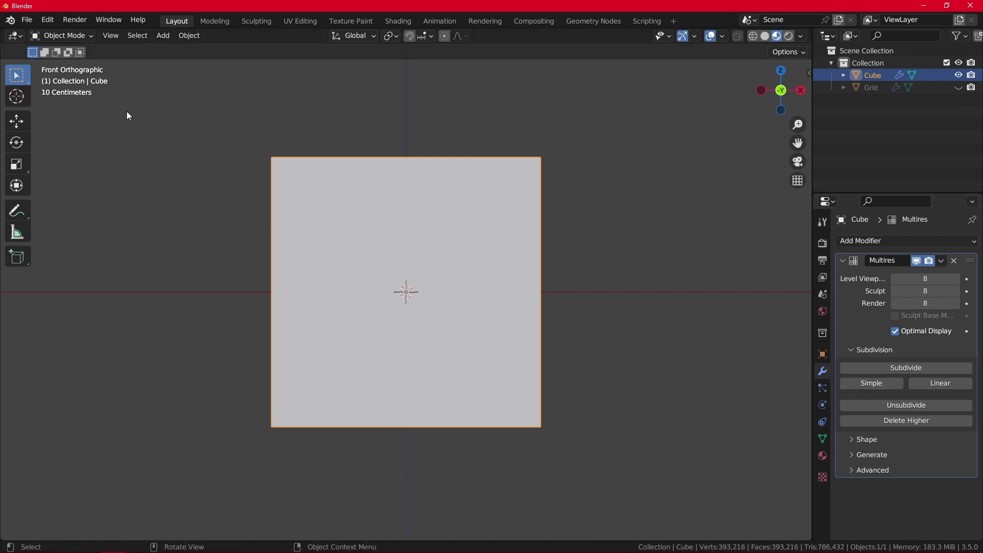
click(76, 37)
Step: Put the cube into Sculpt Mode and select the Draw brush
click(87, 77)
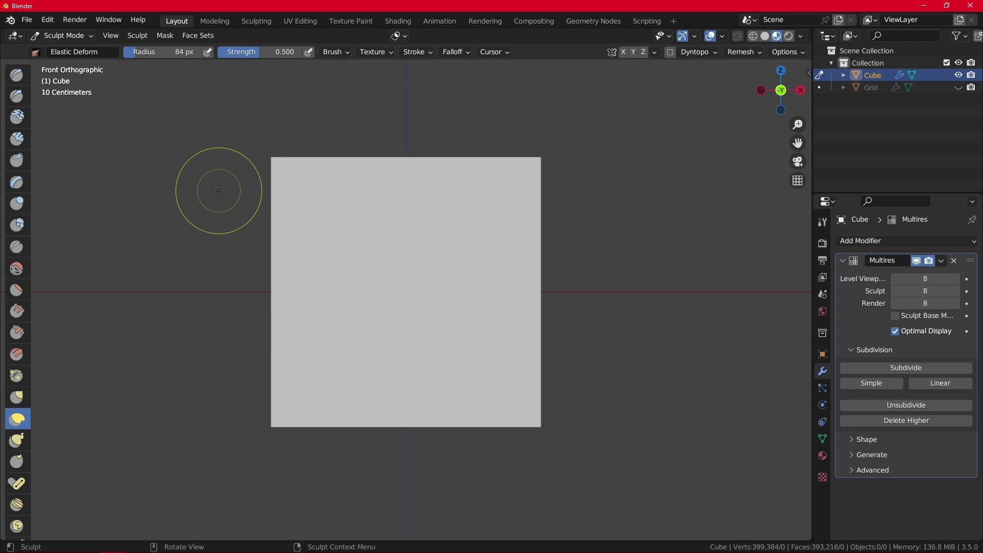
click(18, 76)
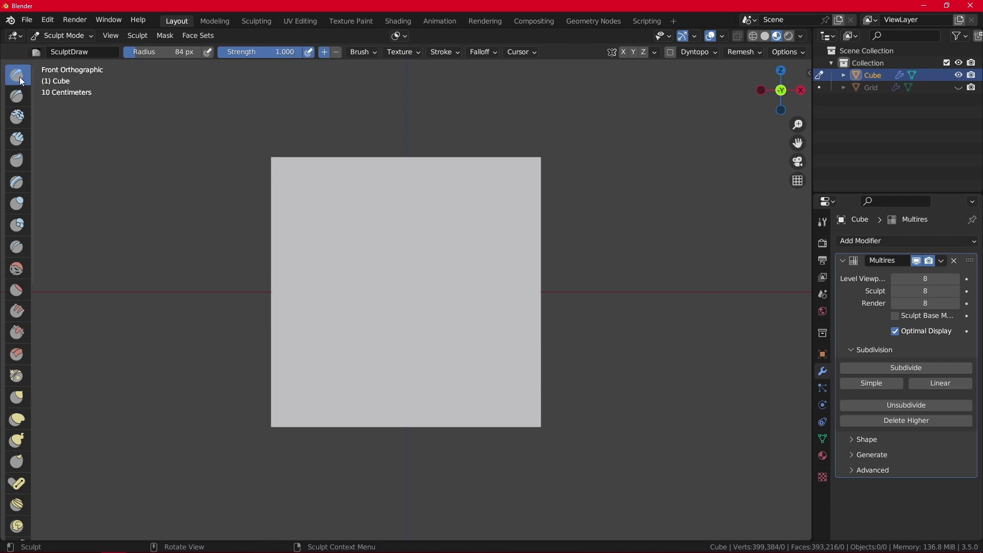
click(17, 96)
click(23, 122)
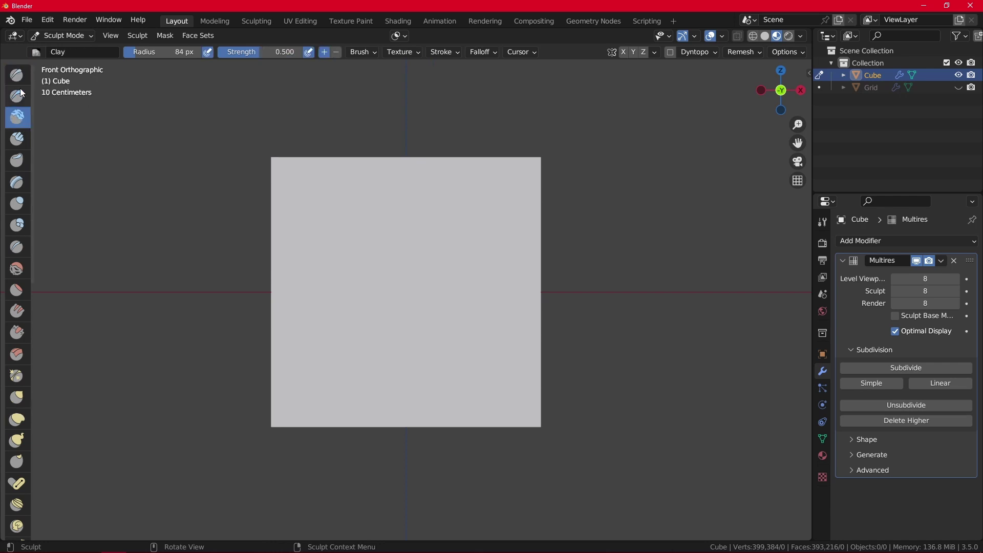
click(19, 78)
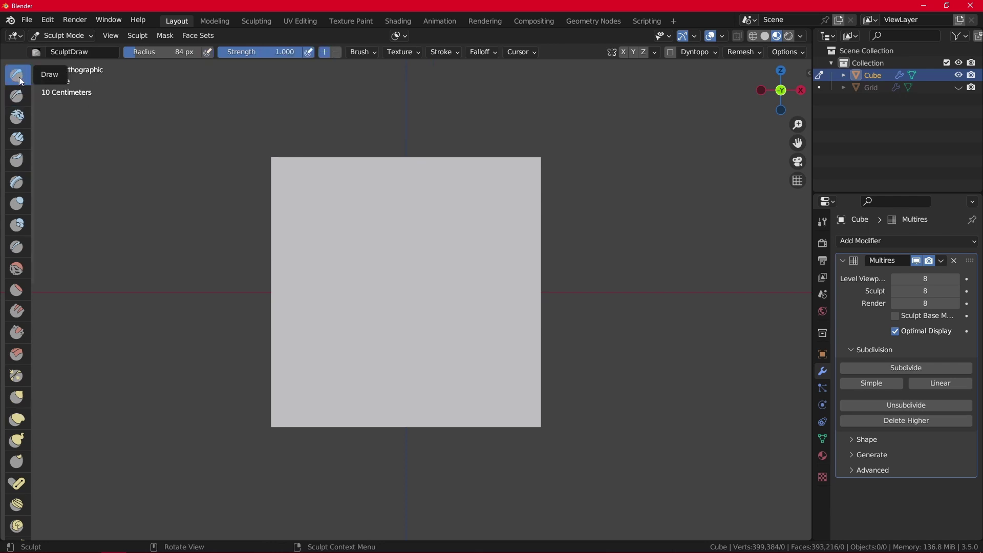
Step: Set the brush texture mapping to Area Plane with Vector Displacement, and stroke method to Anchored
click(407, 52)
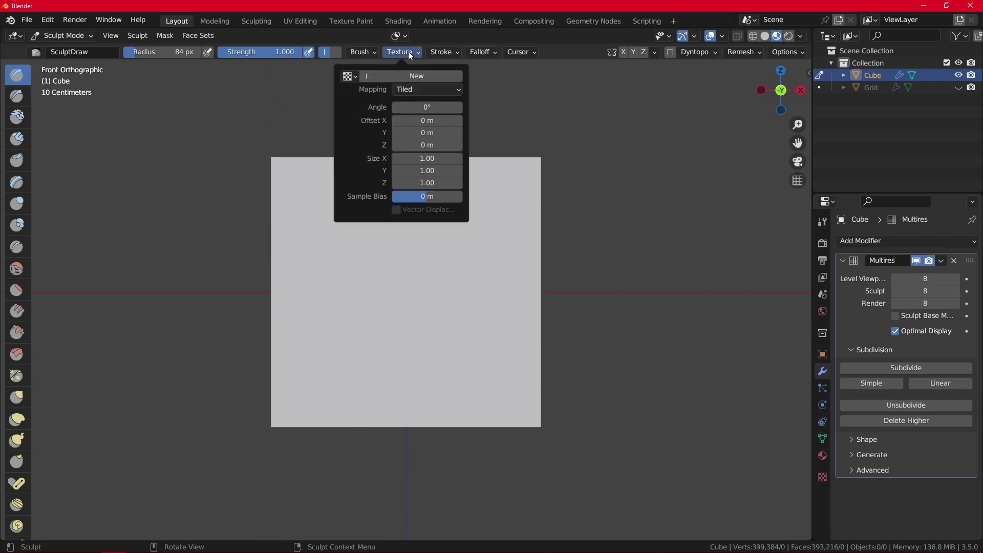
click(414, 91)
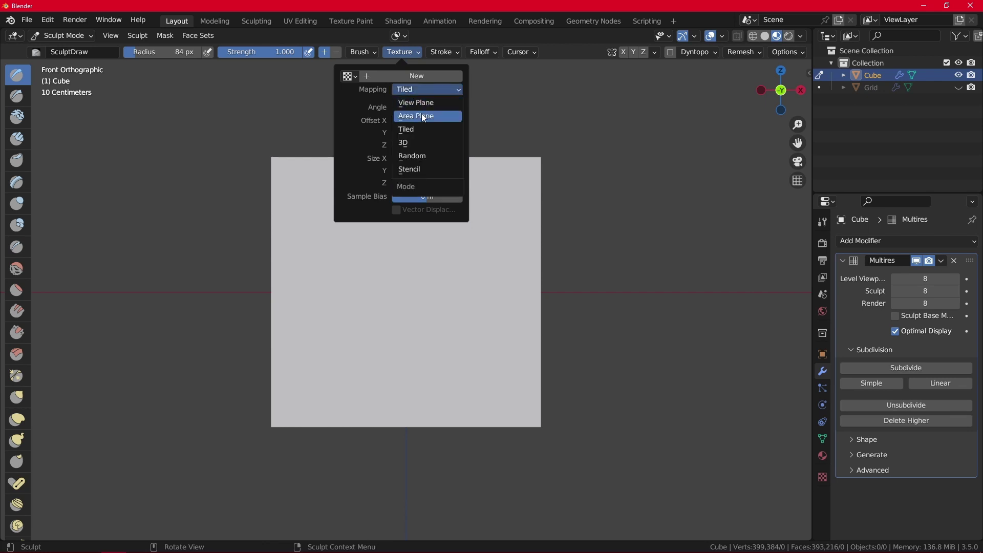
click(421, 114)
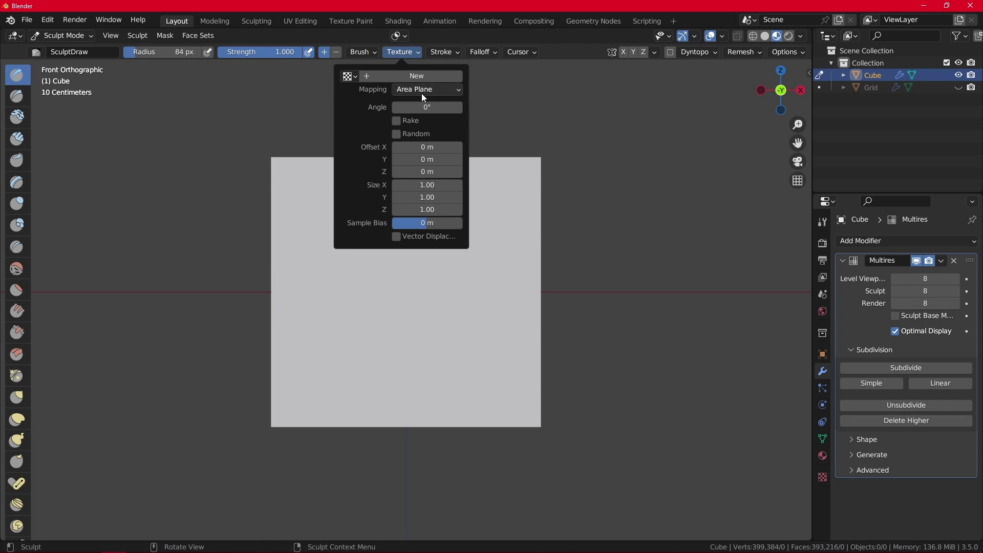
click(396, 237)
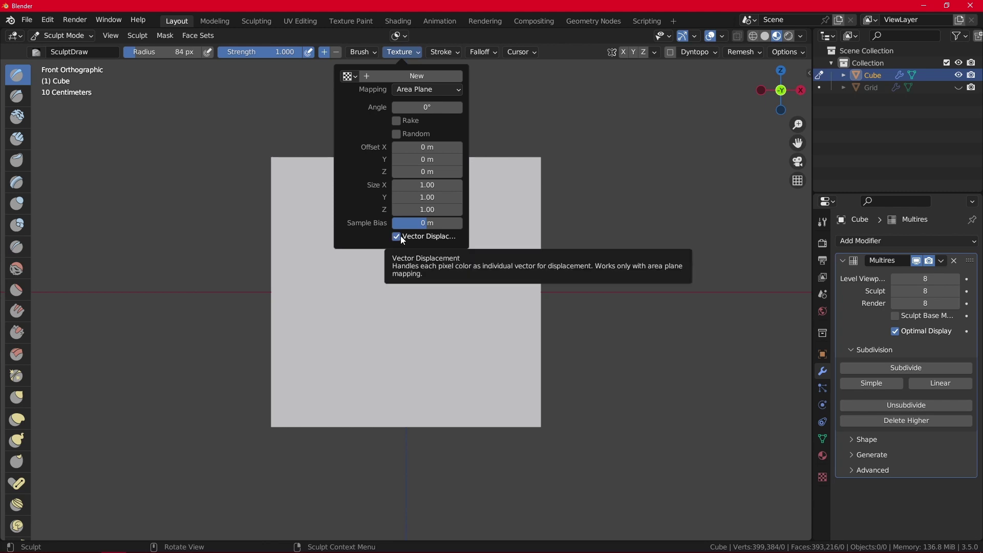
click(431, 52)
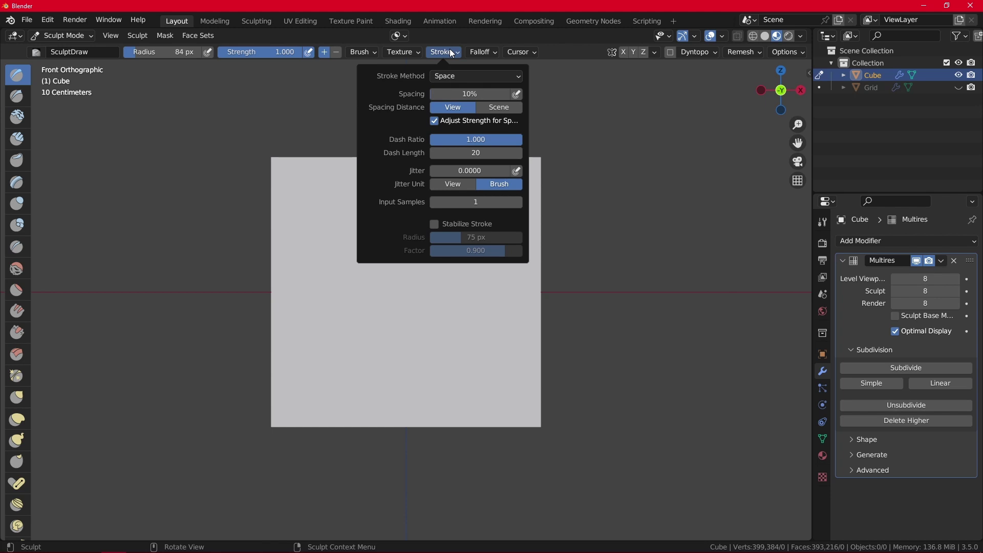
click(449, 76)
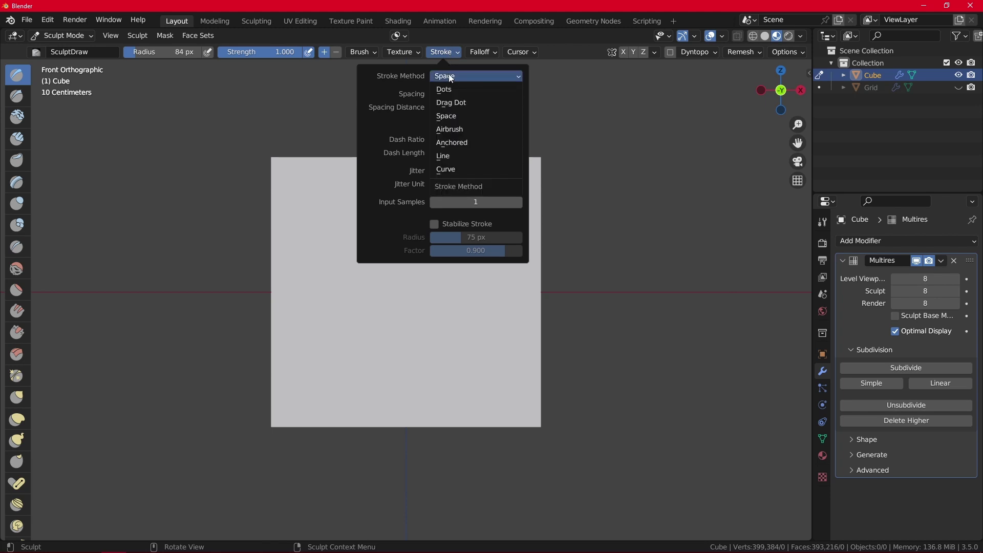
click(459, 142)
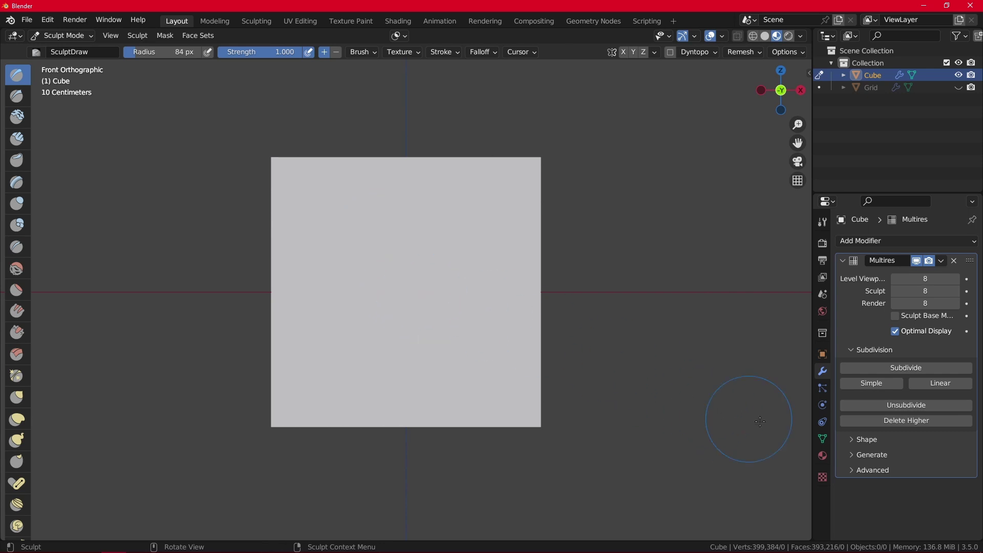
Step: Create a new brush texture and load VDM bake 3.png from the VDM folder into it
click(822, 477)
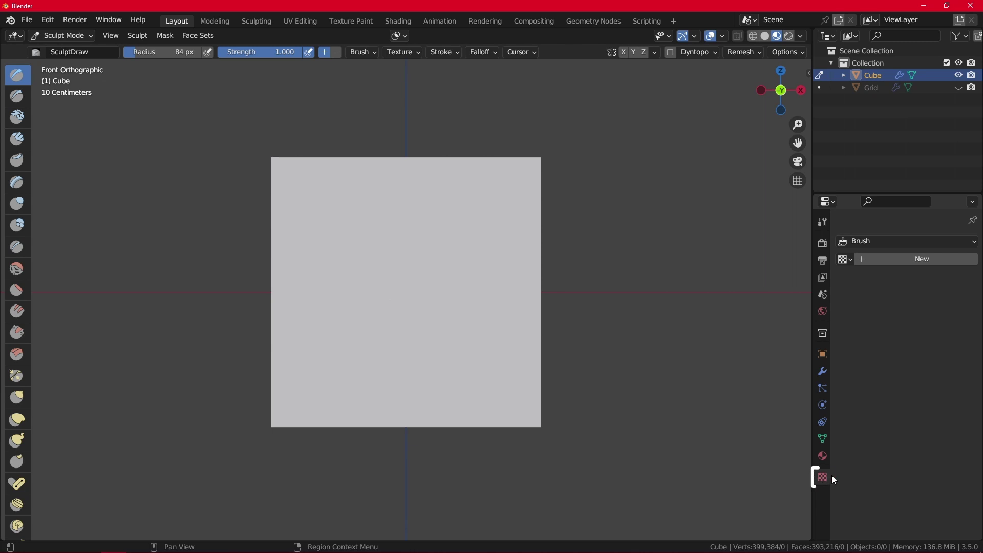
click(895, 260)
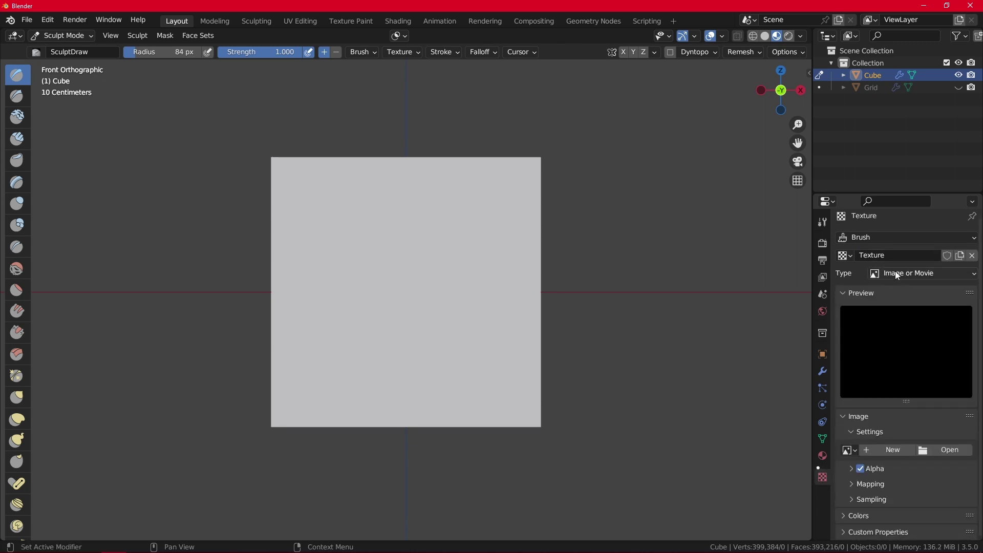
click(944, 453)
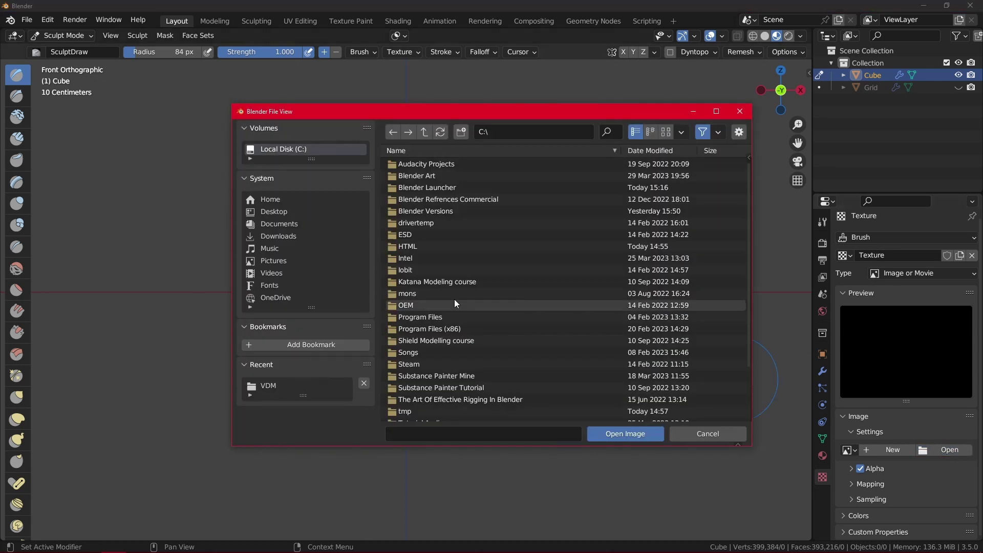
click(284, 390)
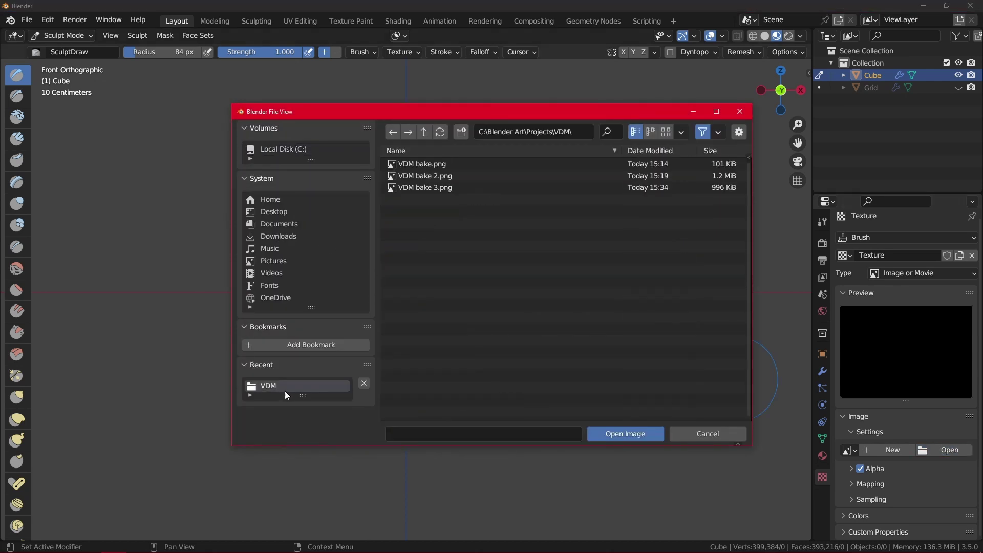
click(469, 187)
click(650, 433)
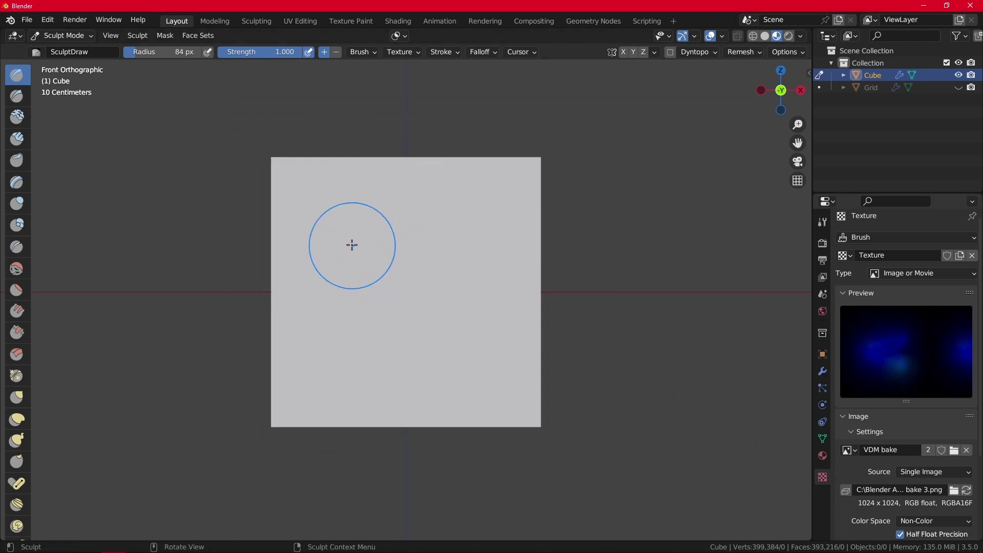
Step: Stamp two folded VDM shapes and a small dab onto the cube's front, orbiting to check them
mouse_move(351, 243)
mouse_down()
mouse_move(518, 305)
mouse_move(492, 311)
mouse_move(570, 341)
mouse_up()
drag(329, 350, 408, 370)
scroll(401, 359, up, 5)
mouse_move(402, 360)
middle_down()
mouse_move(394, 321)
mouse_move(412, 327)
middle_up()
scroll(394, 320, down, 5)
click(398, 339)
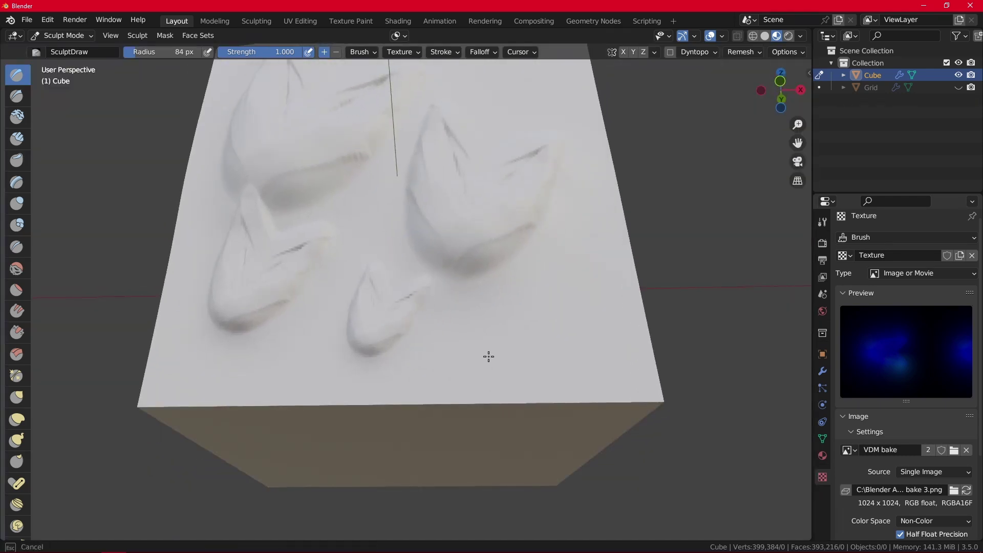
scroll(448, 204, down, 6)
mouse_move(448, 204)
middle_down()
mouse_move(461, 248)
mouse_move(496, 285)
middle_up()
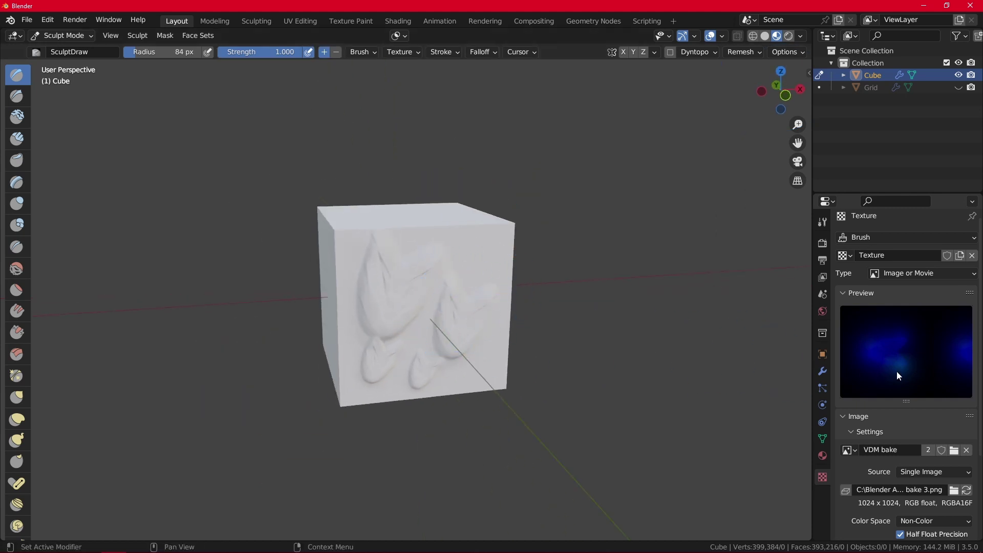
scroll(520, 293, up, 5)
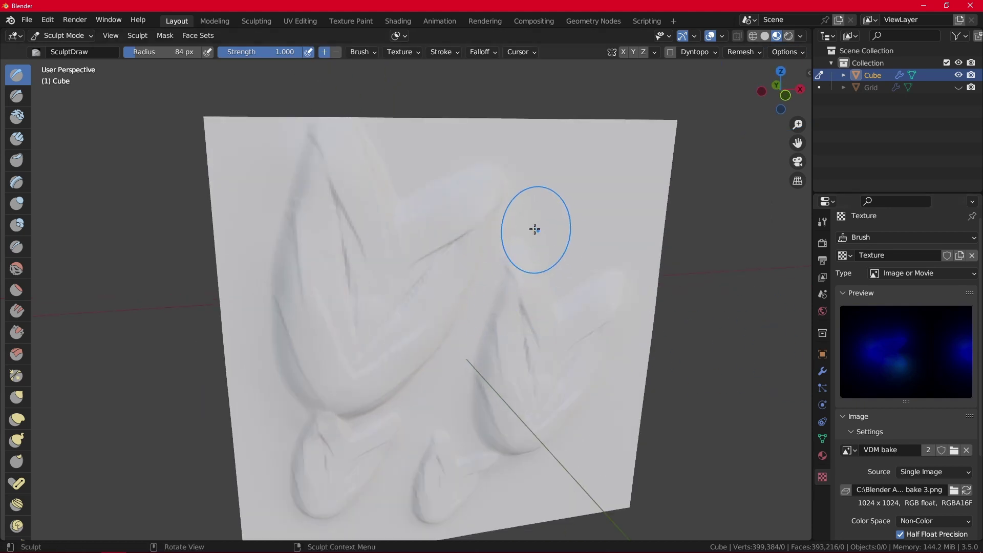
scroll(394, 279, down, 5)
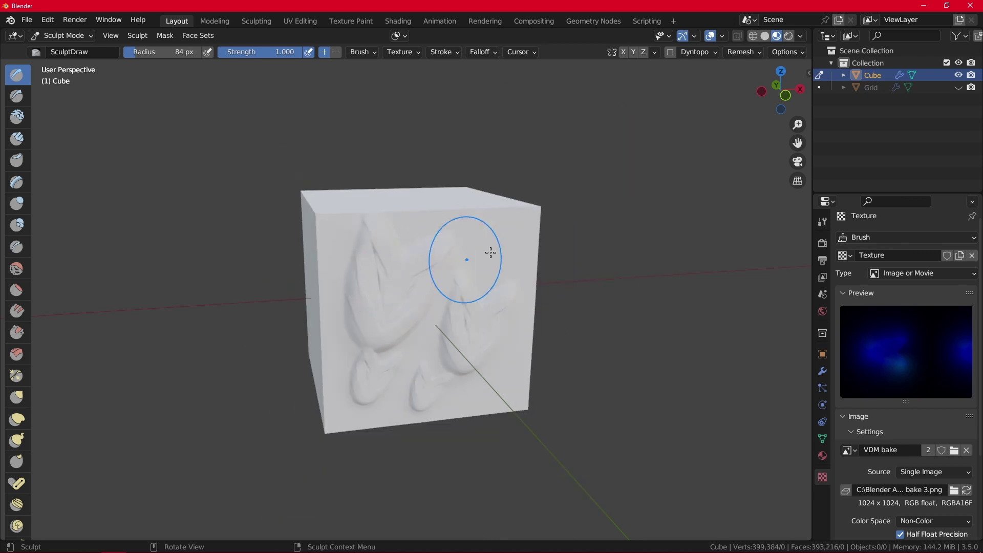
Step: Stamp more shapes near the cube's top corner, enlarge one, and orbit to inspect the results
middle_drag(491, 253, 371, 231)
drag(377, 232, 502, 325)
middle_drag(502, 325, 433, 302)
drag(462, 316, 490, 335)
mouse_move(596, 329)
middle_down()
mouse_move(491, 286)
mouse_move(394, 334)
mouse_move(397, 399)
mouse_move(520, 291)
middle_up()
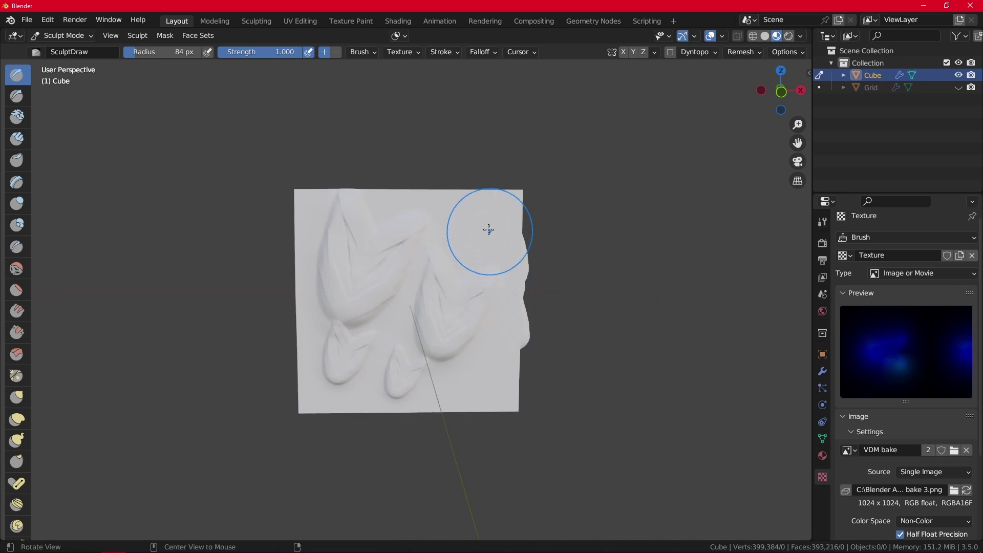
middle_drag(489, 229, 431, 297)
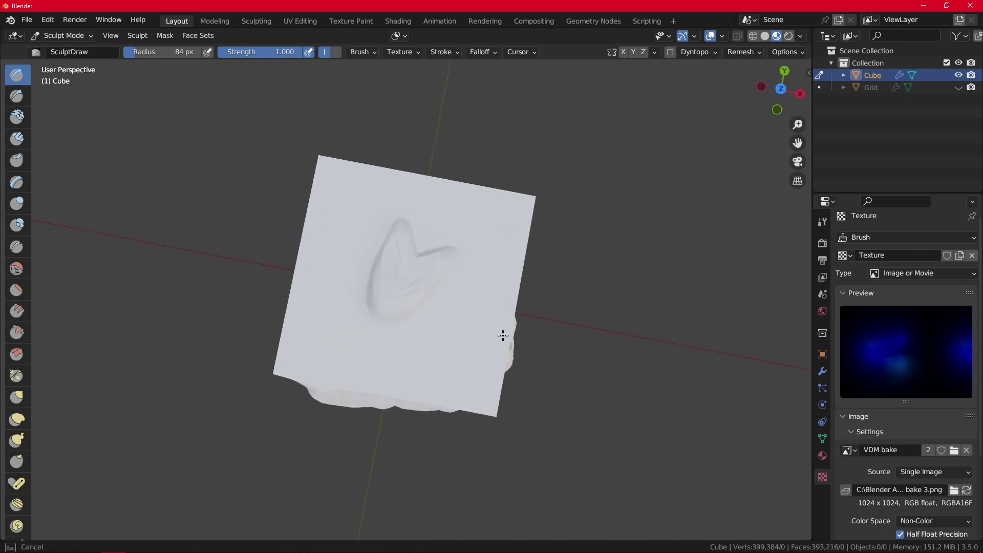
middle_drag(503, 336, 502, 325)
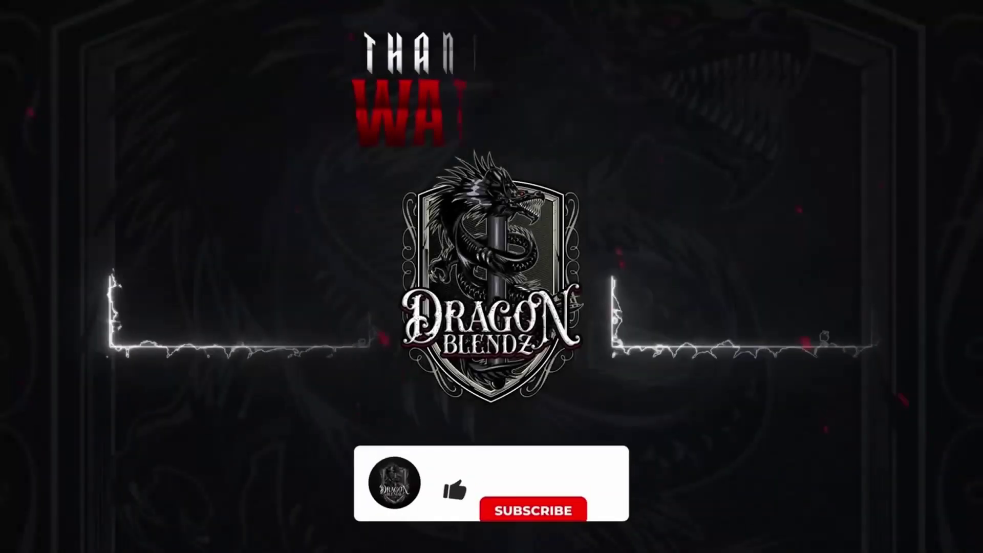